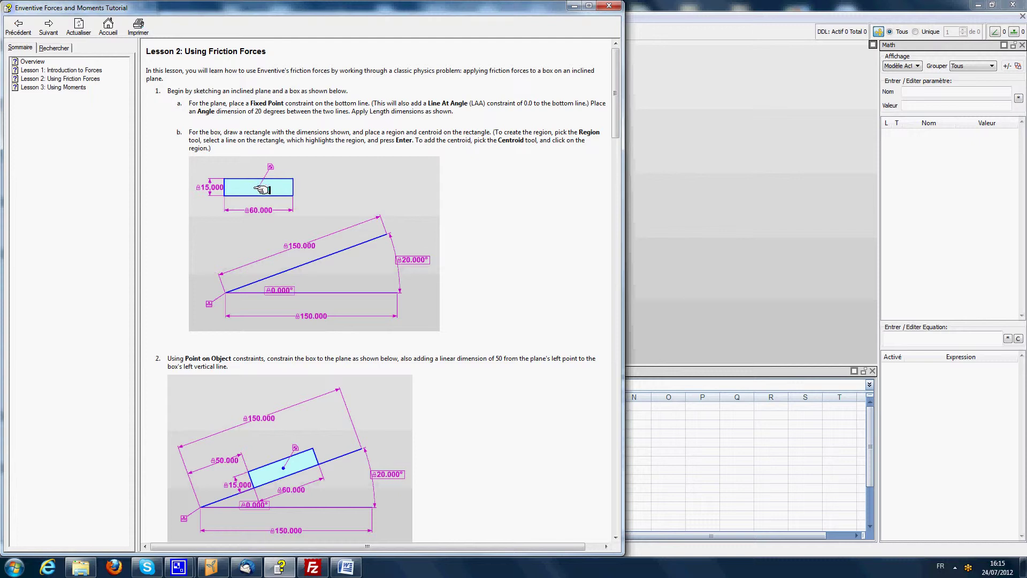
# Draw the incline as two joined lines: a bottom line and a slanted line
pyautogui.click(696, 2)
pyautogui.click(186, 60)
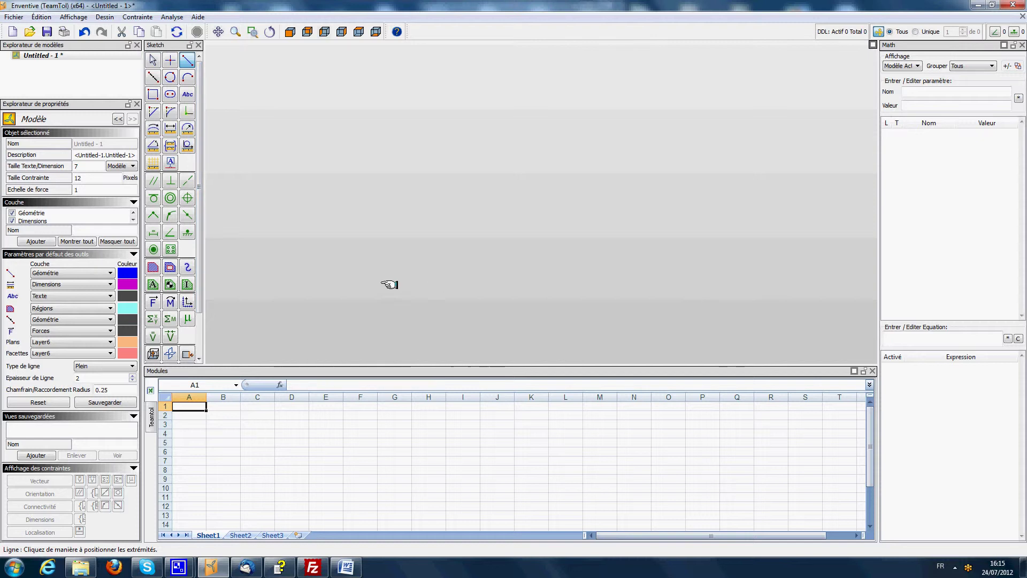
pyautogui.click(694, 283)
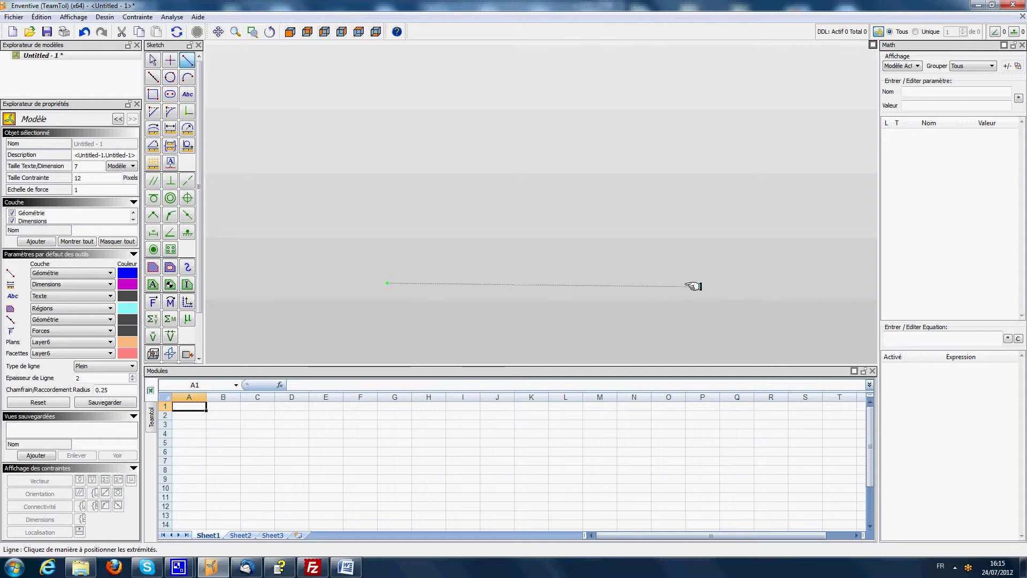
pyautogui.click(386, 283)
pyautogui.doubleClick(663, 185)
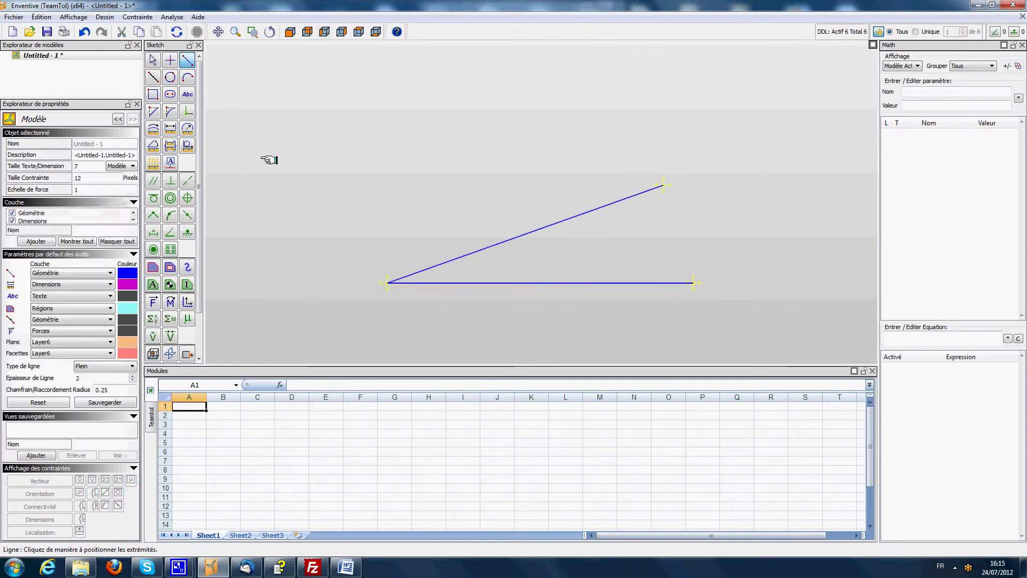
# Add Curve Length dimensions to both lines and set dimension text size to 4
pyautogui.click(153, 129)
pyautogui.click(547, 283)
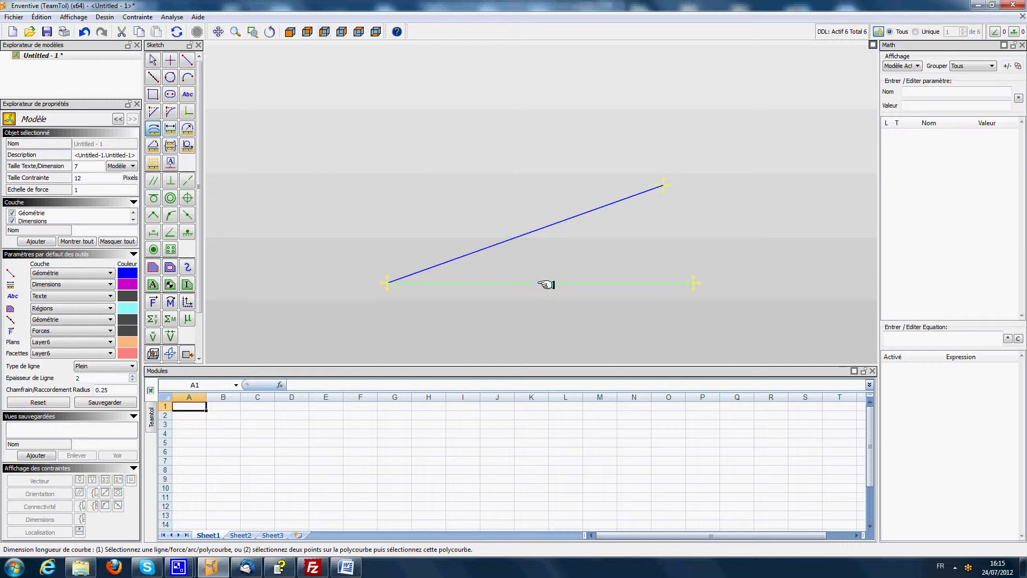
pyautogui.click(481, 338)
pyautogui.click(532, 232)
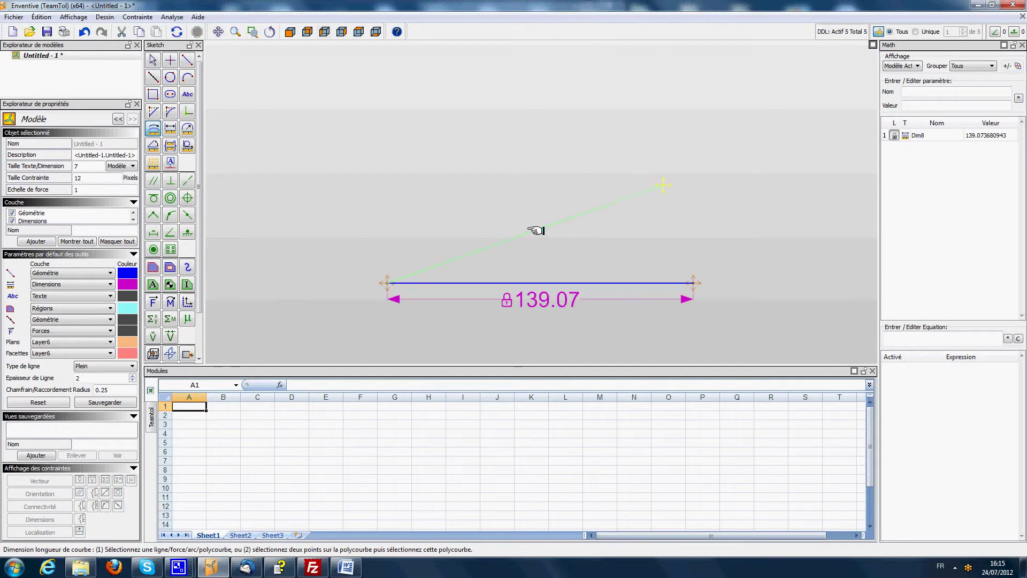
pyautogui.click(449, 211)
pyautogui.press('Escape')
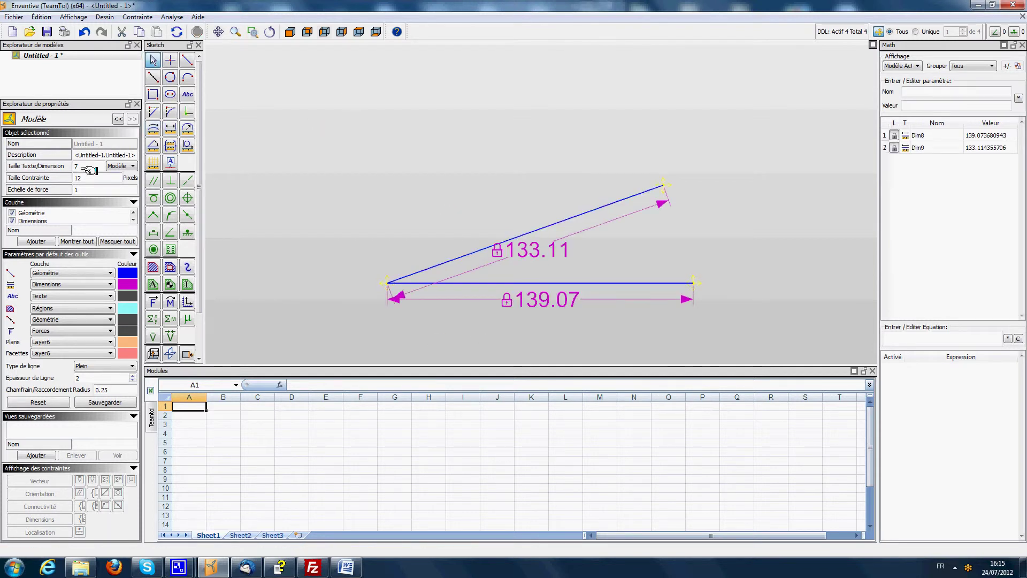
pyautogui.click(82, 168)
pyautogui.write('4')
pyautogui.press('Return')
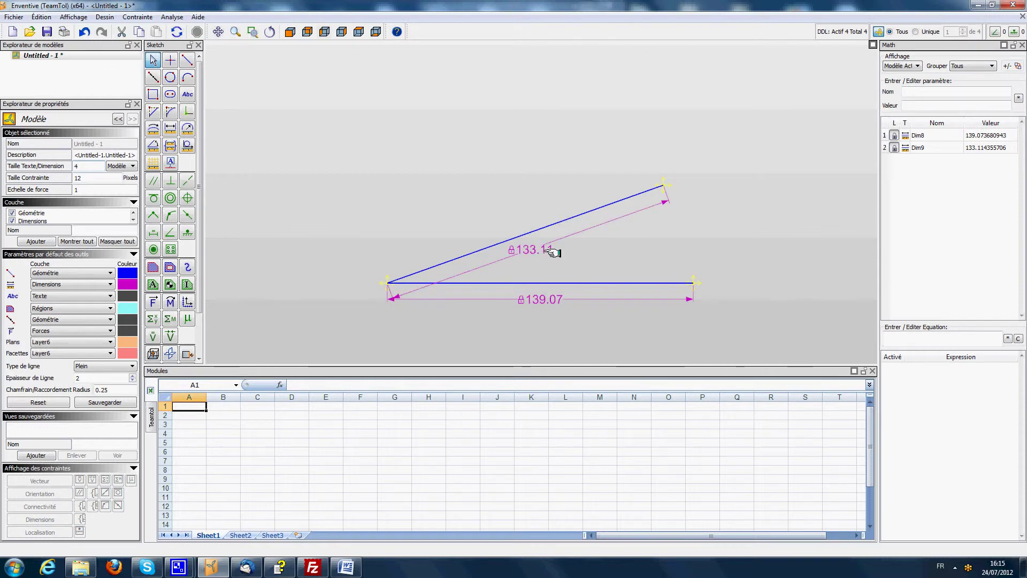
# Set the slanted and bottom line lengths to 150
pyautogui.click(539, 249)
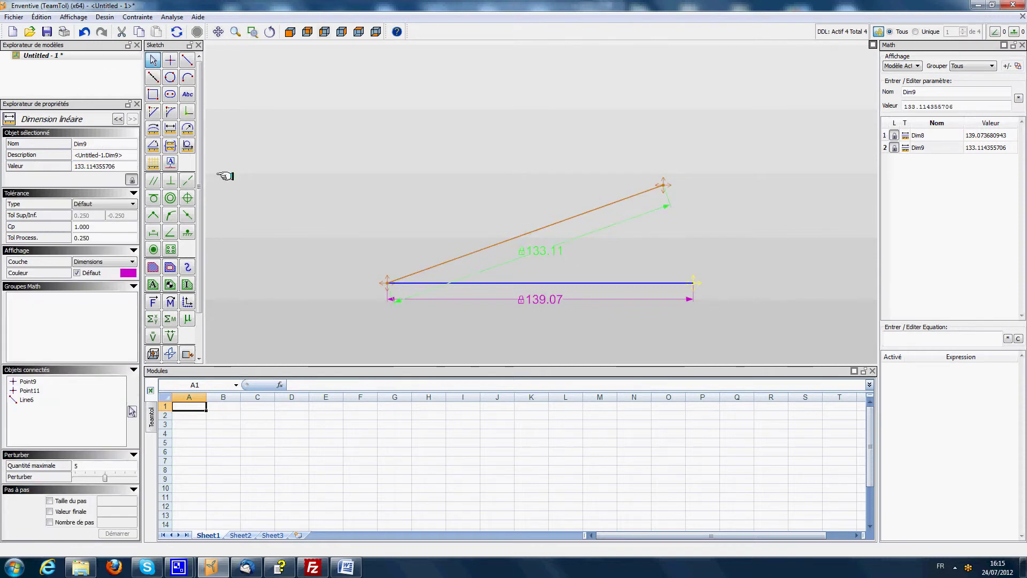
pyautogui.click(99, 165)
pyautogui.write('160')
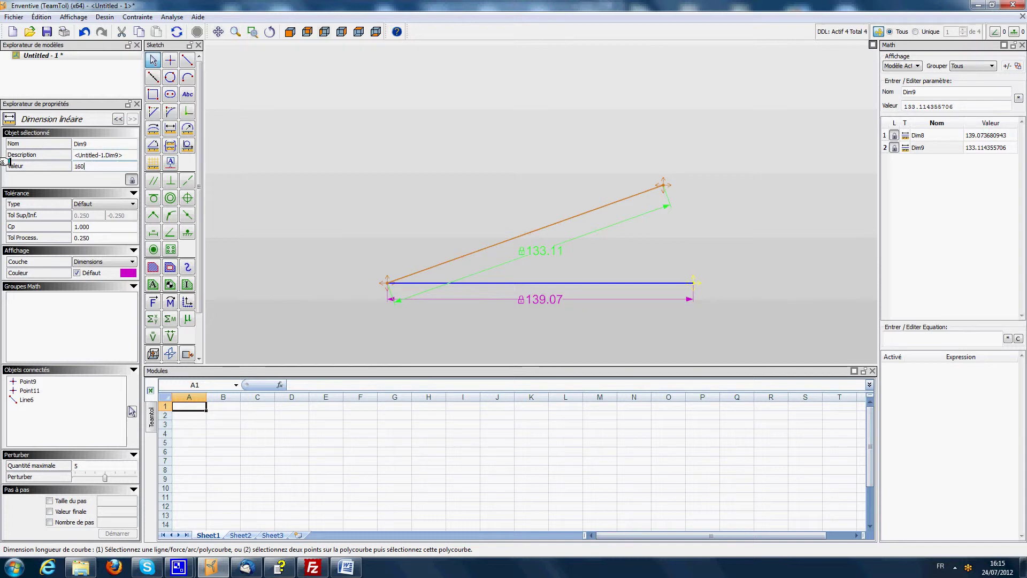
pyautogui.press('Return')
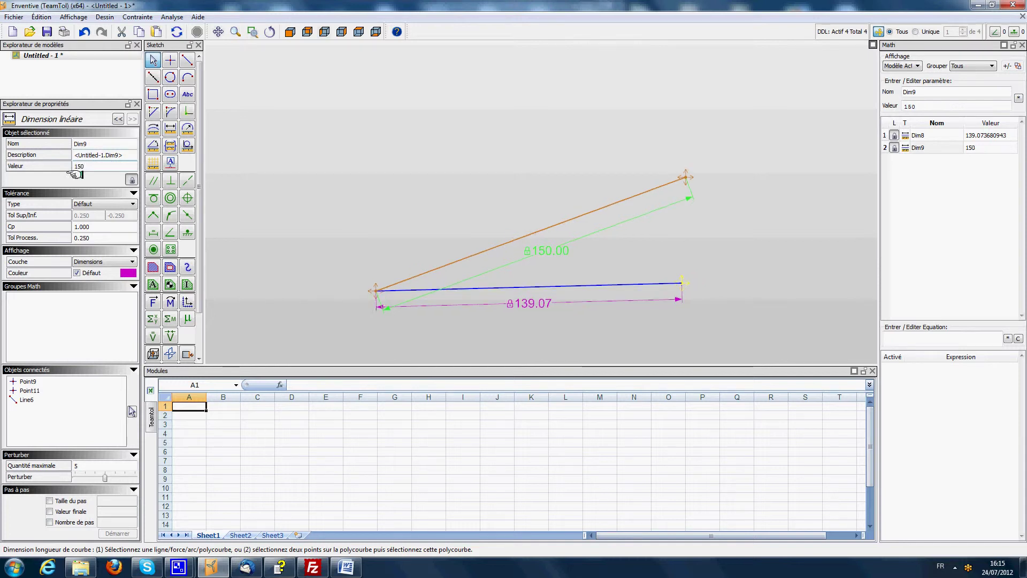
pyautogui.click(500, 300)
pyautogui.click(107, 166)
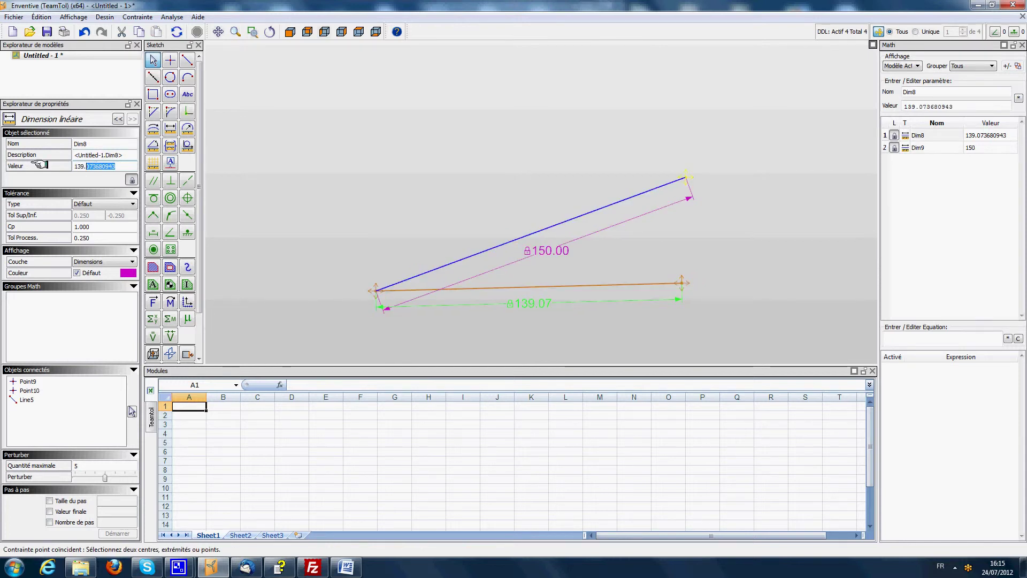
pyautogui.write('150')
pyautogui.press('Return')
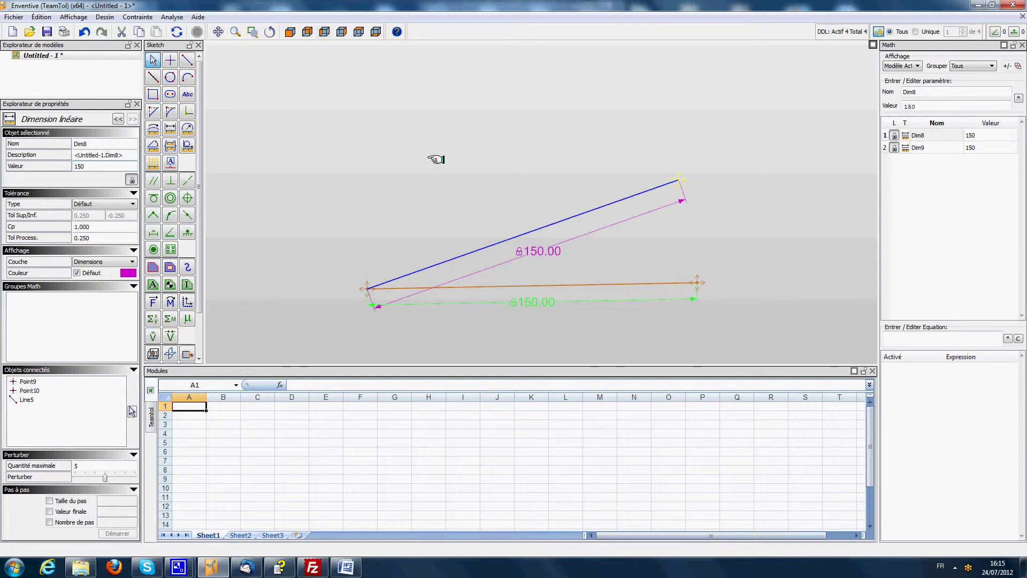
# Fix the incline's left corner point in place
pyautogui.click(435, 160)
pyautogui.click(187, 232)
pyautogui.click(370, 289)
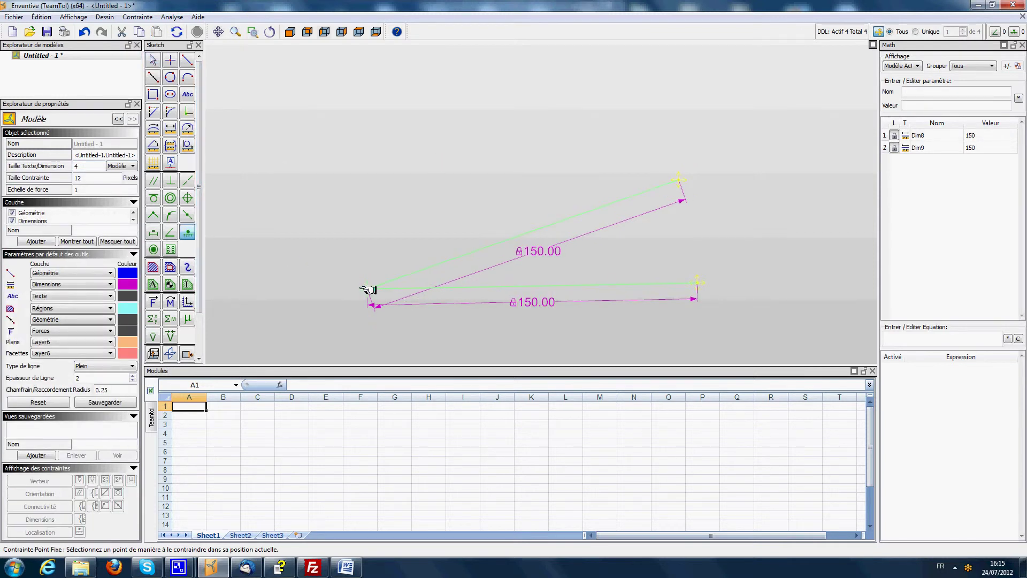
# Add a Line At Angle constraint to the bottom line and set it to 0°
pyautogui.click(171, 231)
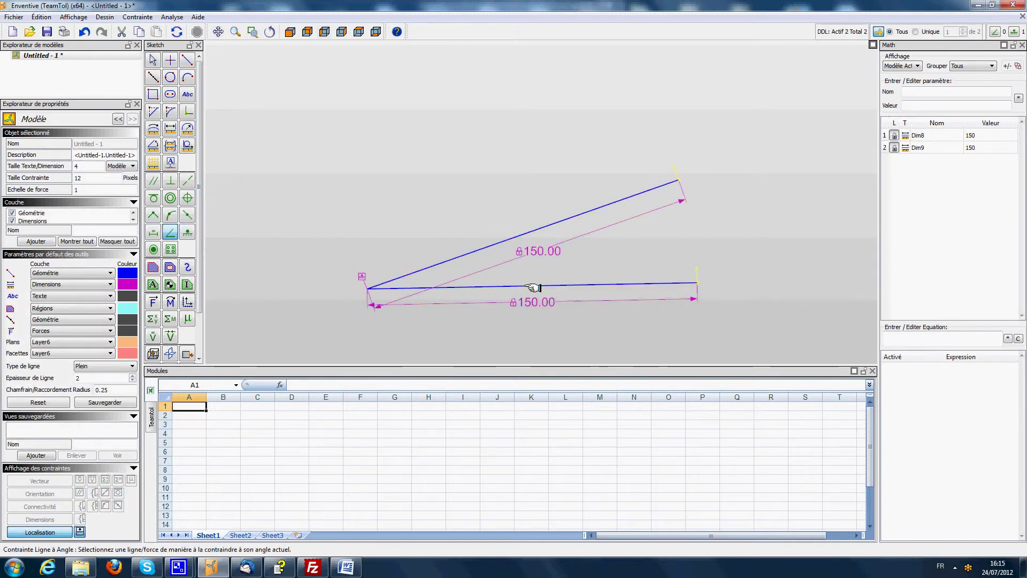
pyautogui.click(474, 287)
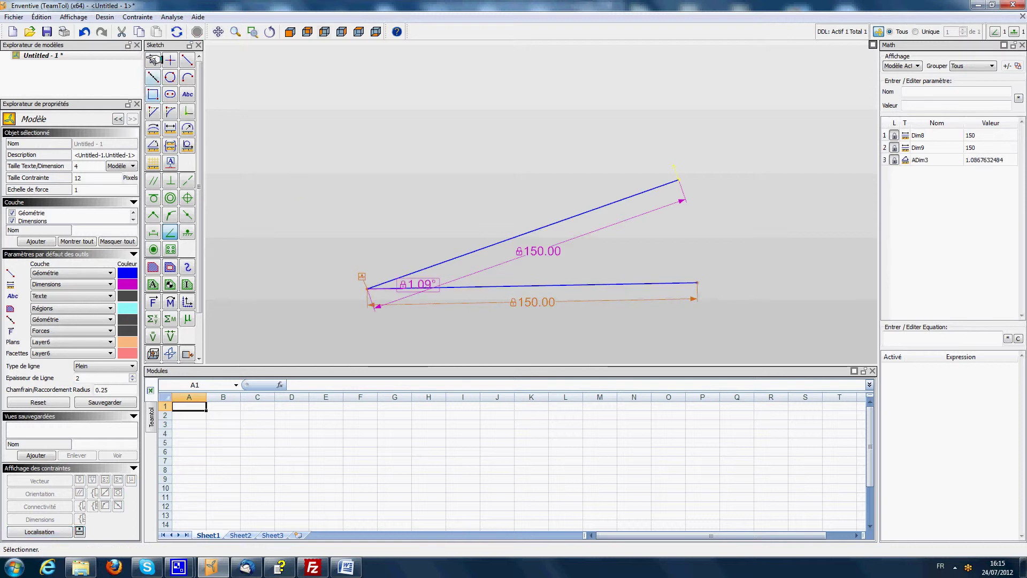
pyautogui.click(152, 60)
pyautogui.click(423, 283)
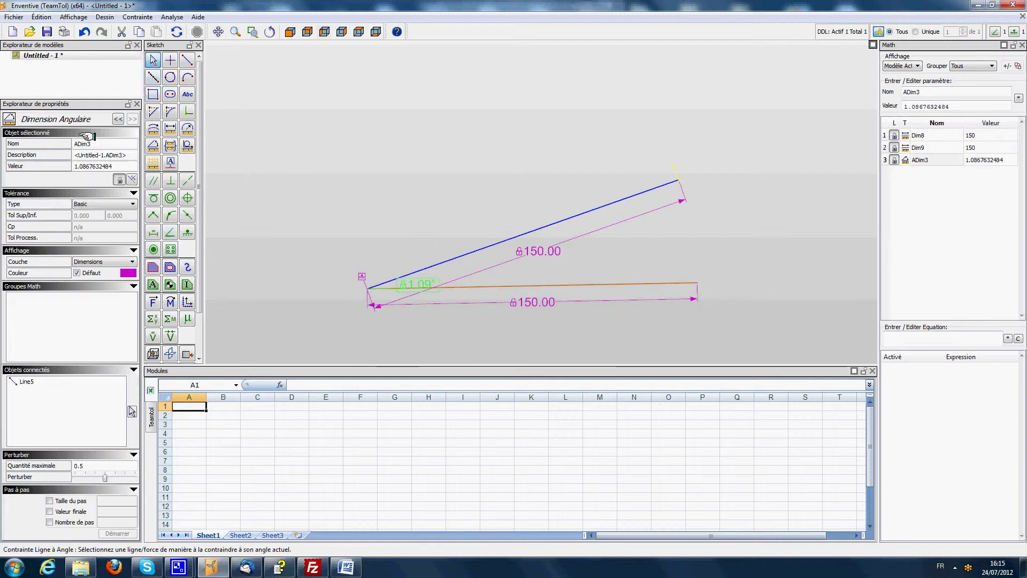
pyautogui.click(123, 163)
pyautogui.write('0')
pyautogui.press('Return')
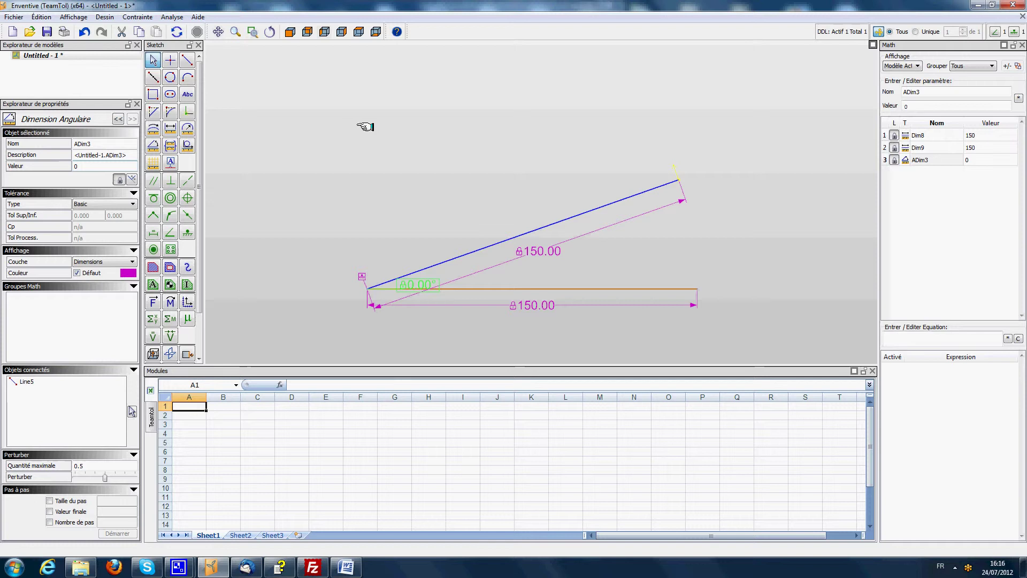
pyautogui.click(365, 127)
# Dimension the angle between the two lines and set it to 20°
pyautogui.click(153, 145)
pyautogui.click(552, 223)
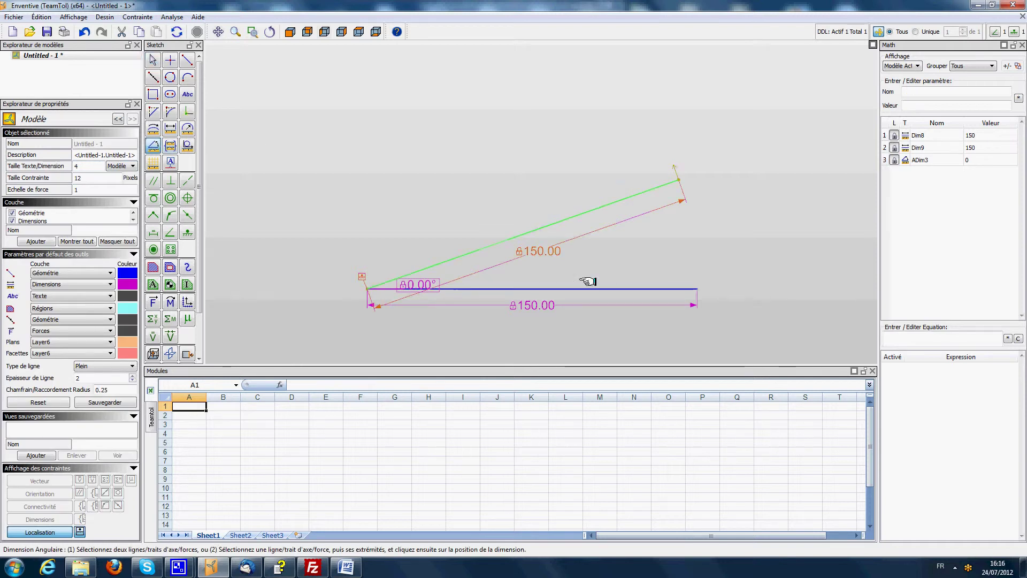
pyautogui.click(588, 289)
pyautogui.click(596, 289)
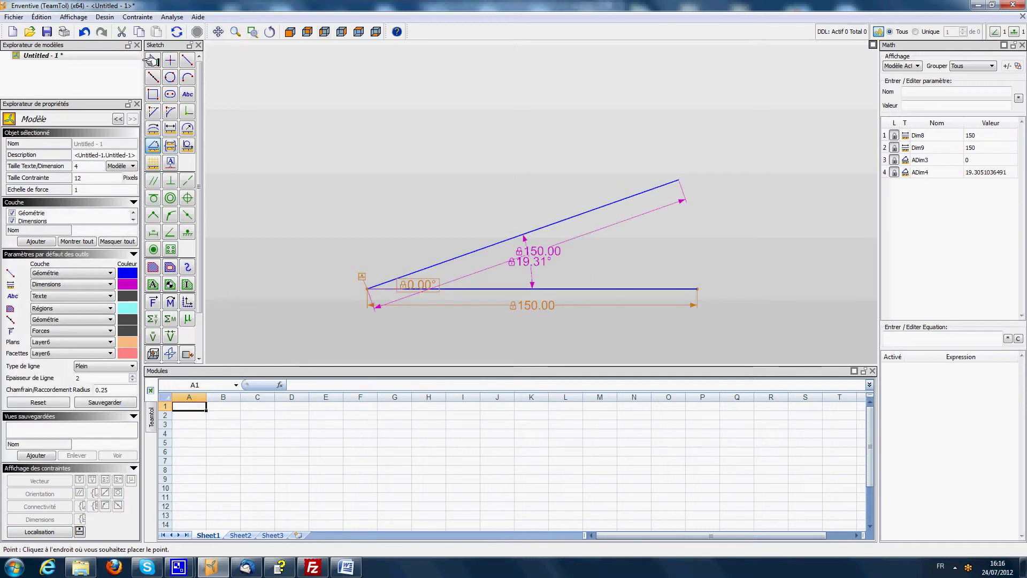
pyautogui.click(152, 60)
pyautogui.moveTo(535, 264); pyautogui.dragTo(770, 223)
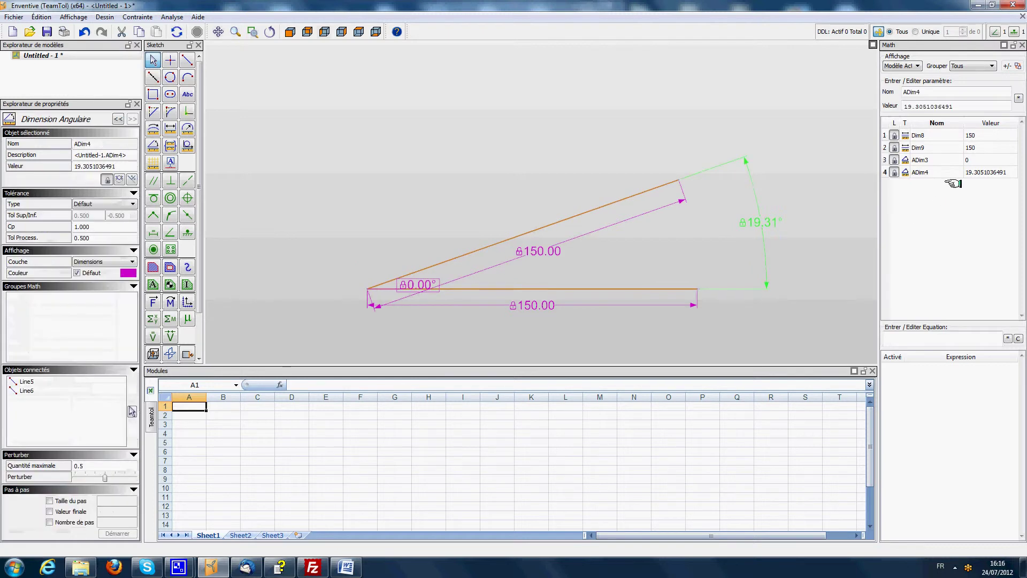
pyautogui.doubleClick(984, 172)
pyautogui.write('20')
pyautogui.press('Return')
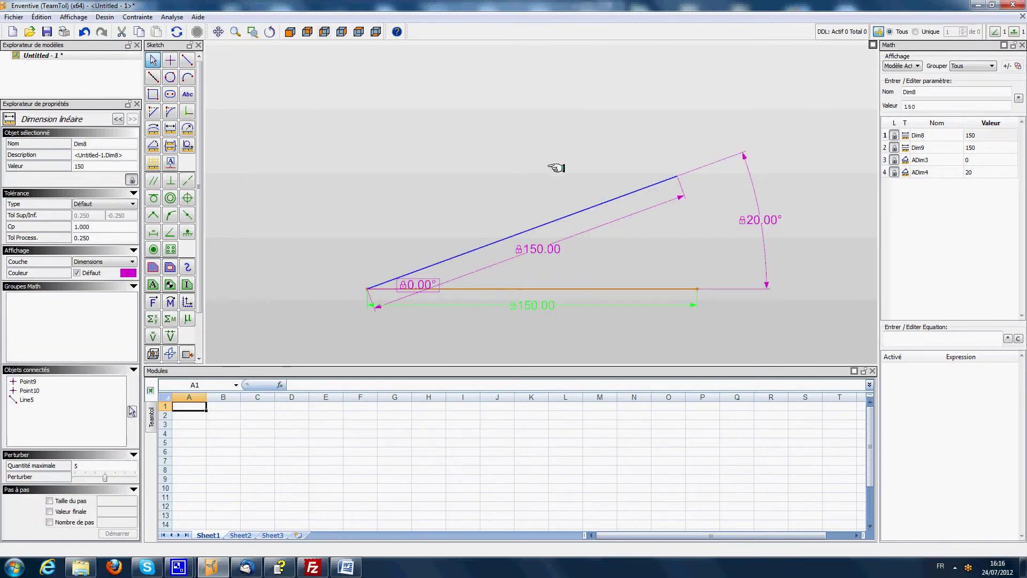
# Set Basic tolerance type on both 150 dimensions and the 20° angle dimension
pyautogui.click(537, 248)
pyautogui.click(544, 300)
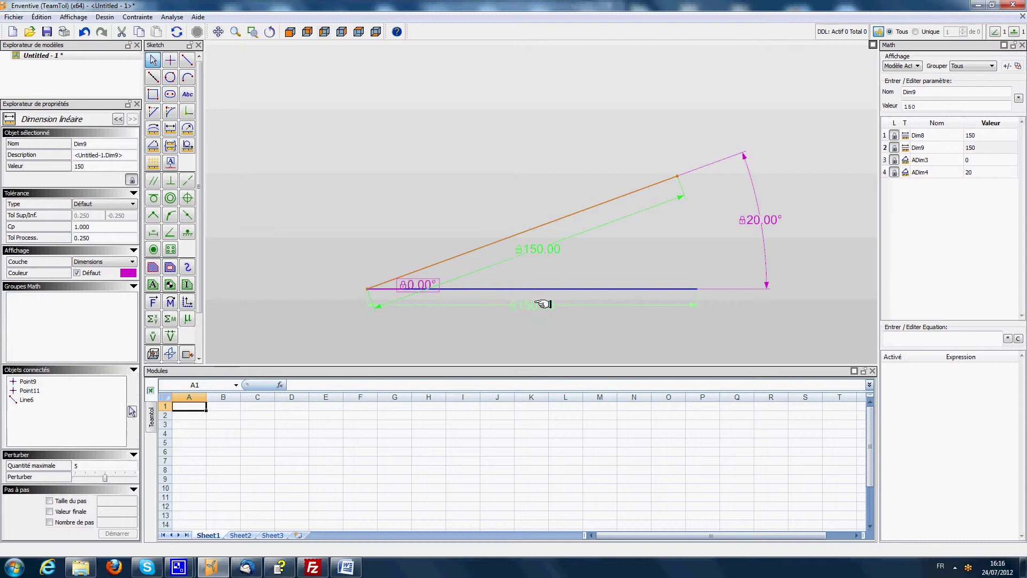
pyautogui.keyDown('ctrl'); pyautogui.click(759, 221); pyautogui.keyUp('ctrl')
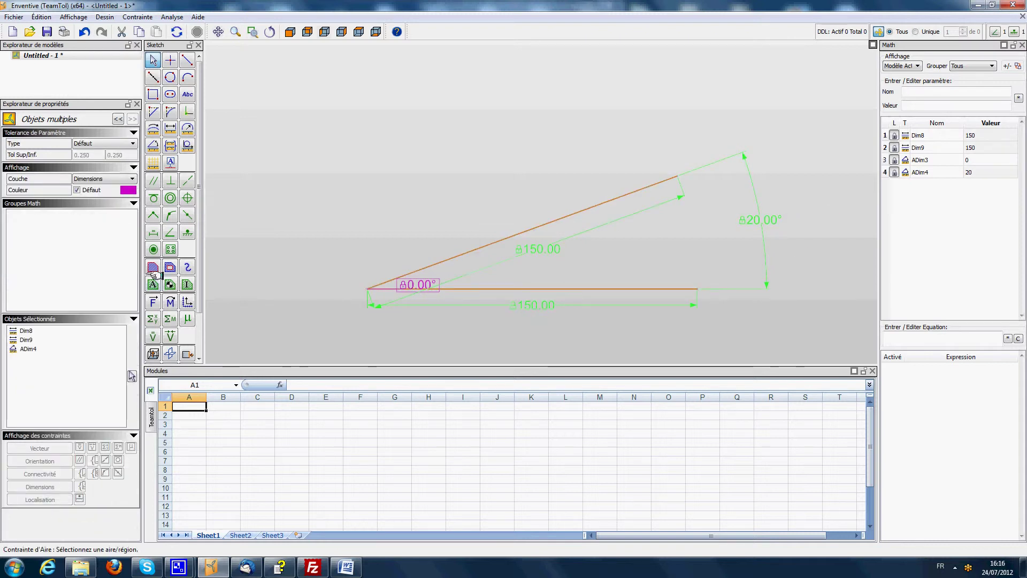
pyautogui.click(129, 178)
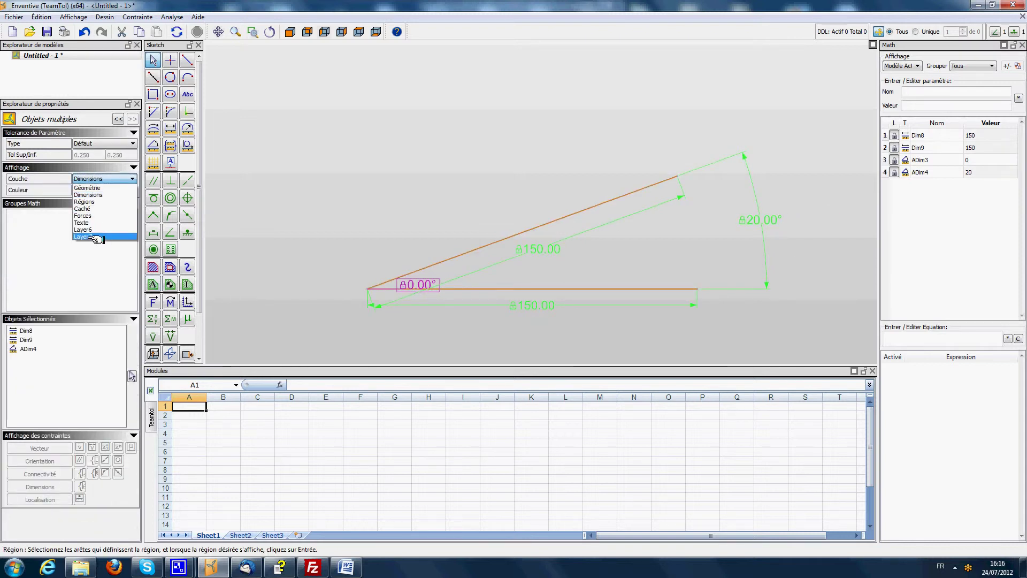
pyautogui.click(107, 179)
pyautogui.click(131, 143)
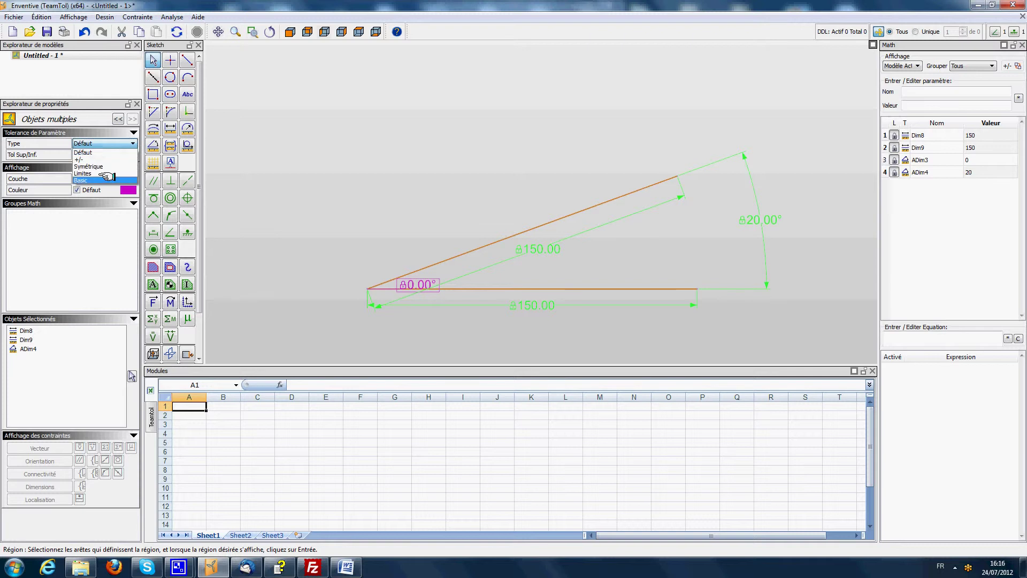
pyautogui.click(107, 180)
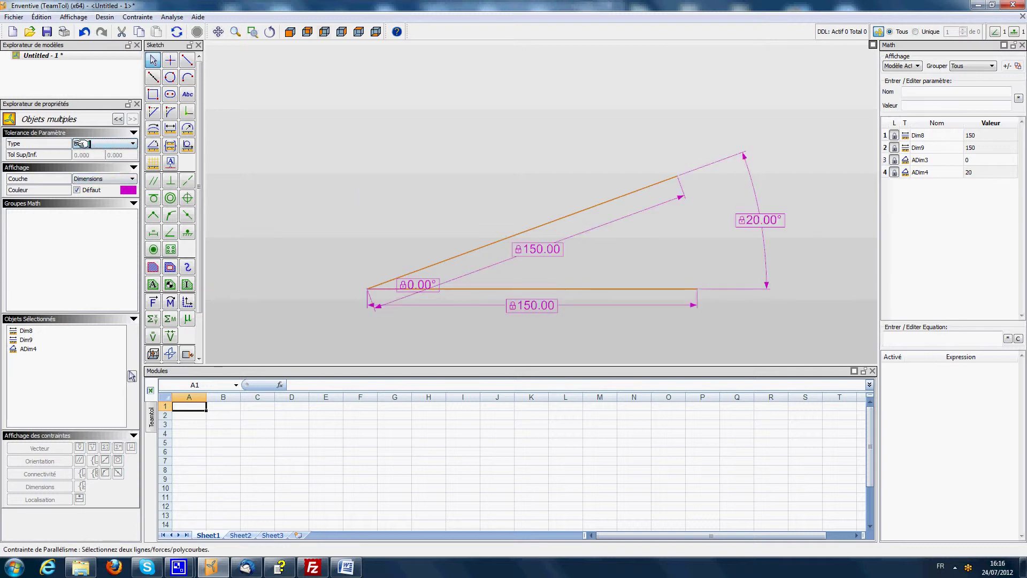
pyautogui.click(382, 147)
# Draw a rectangle above the incline and give it a height of 15
pyautogui.click(154, 94)
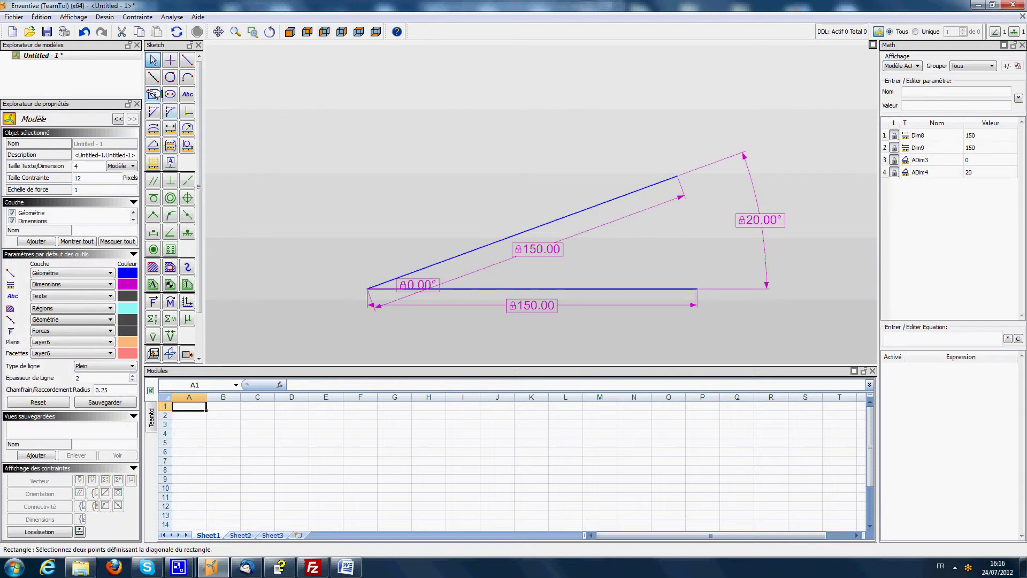
pyautogui.click(386, 109)
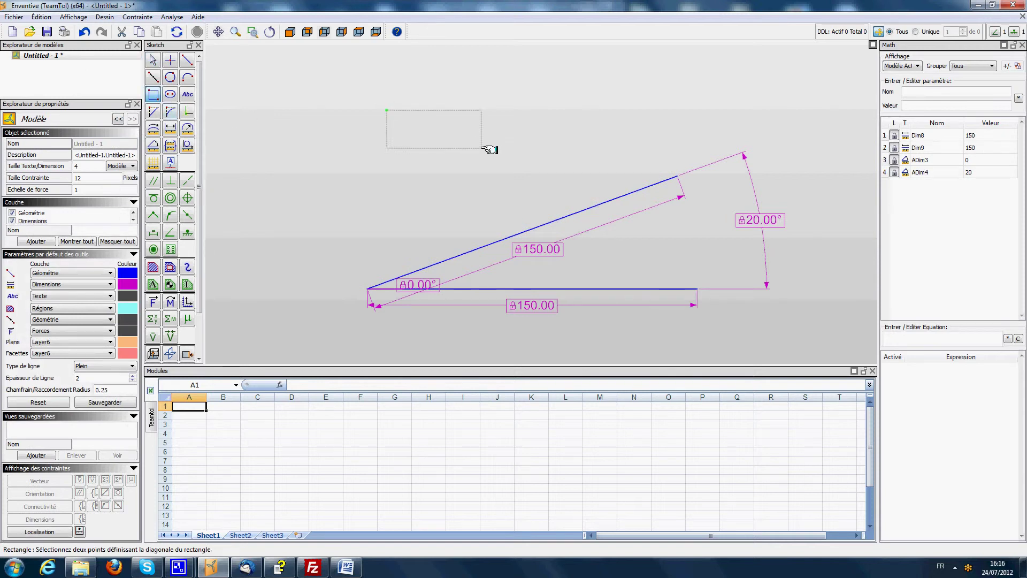
pyautogui.click(510, 143)
pyautogui.press('Escape')
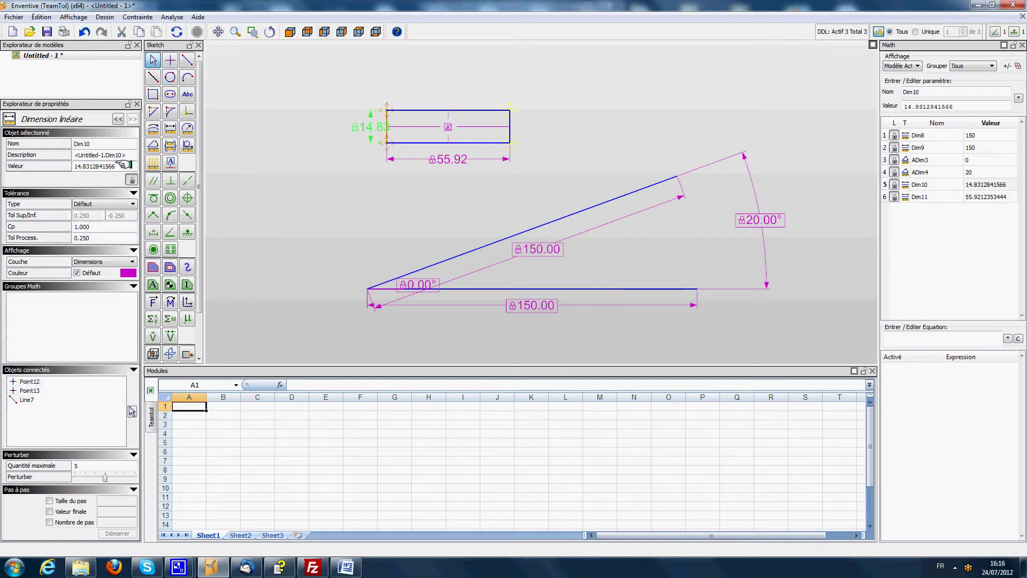
pyautogui.write('15')
pyautogui.press('Return')
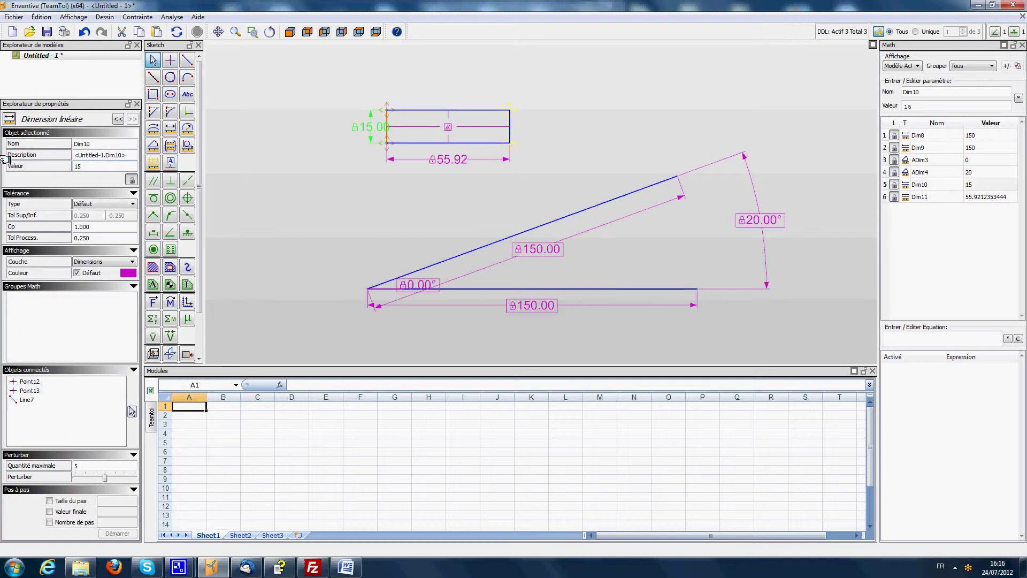
# Set the box width to 60 and move its dimensions beside the box
pyautogui.click(442, 160)
pyautogui.moveTo(107, 166); pyautogui.dragTo(6, 164)
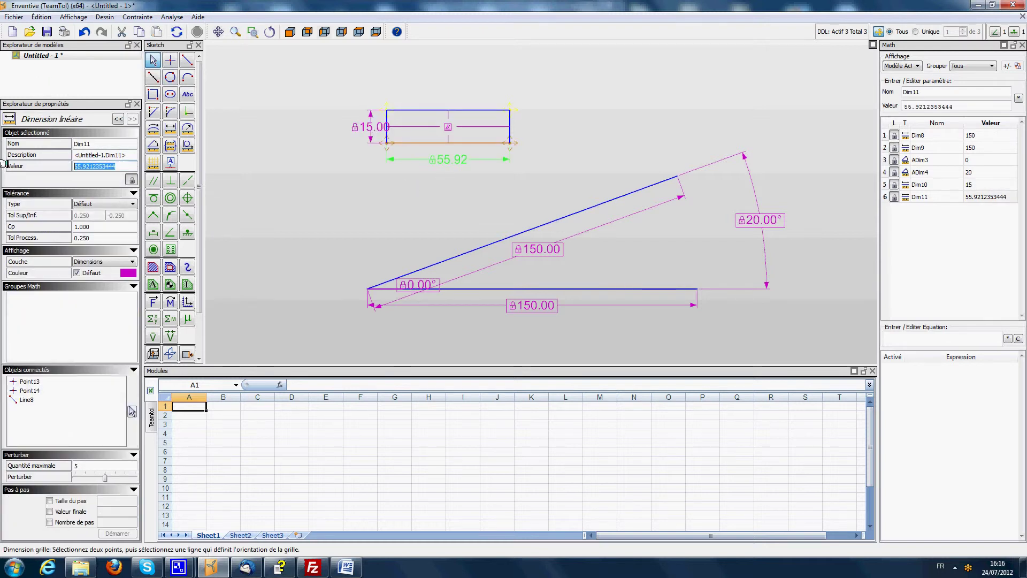
pyautogui.write('60')
pyautogui.press('Return')
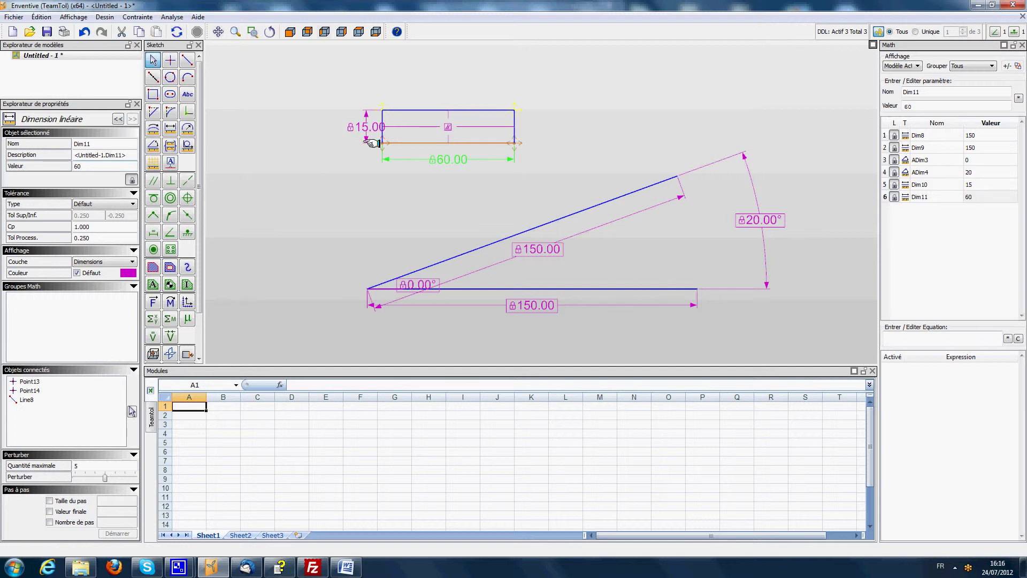
pyautogui.click(343, 82)
pyautogui.moveTo(368, 127); pyautogui.dragTo(333, 124)
pyautogui.moveTo(452, 159); pyautogui.dragTo(451, 172)
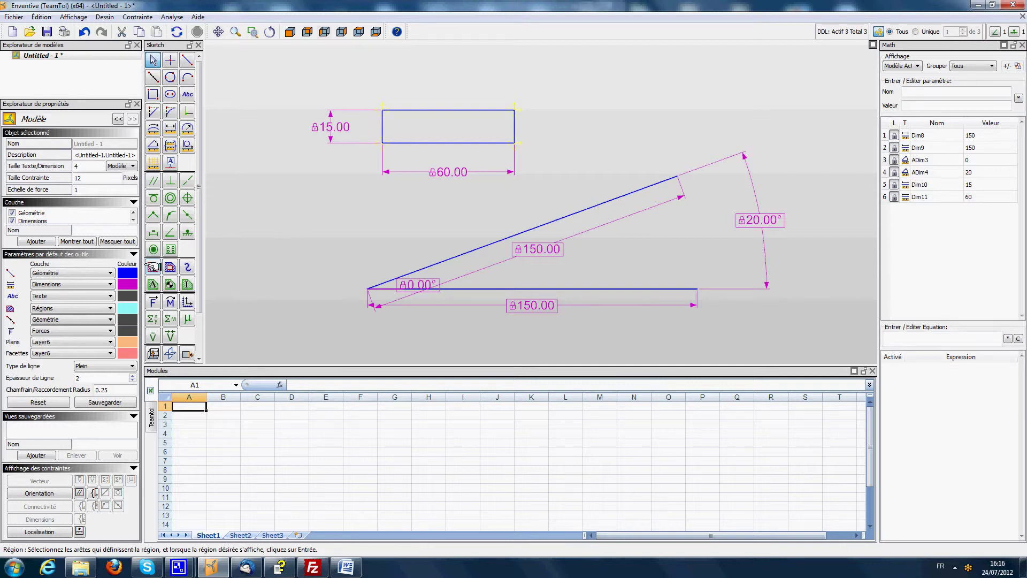
# Turn the rectangle into a filled region
pyautogui.click(154, 266)
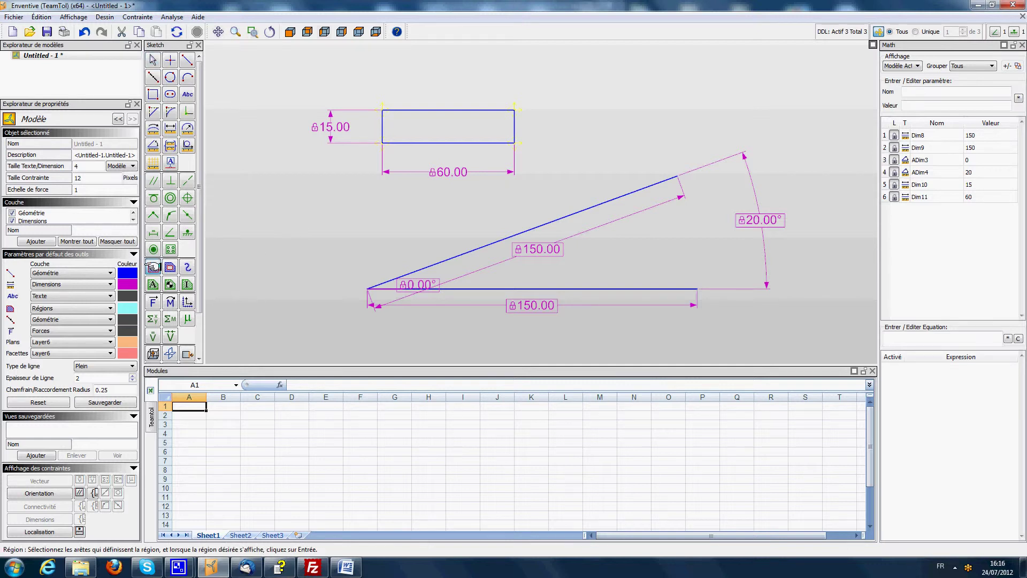
pyautogui.click(440, 111)
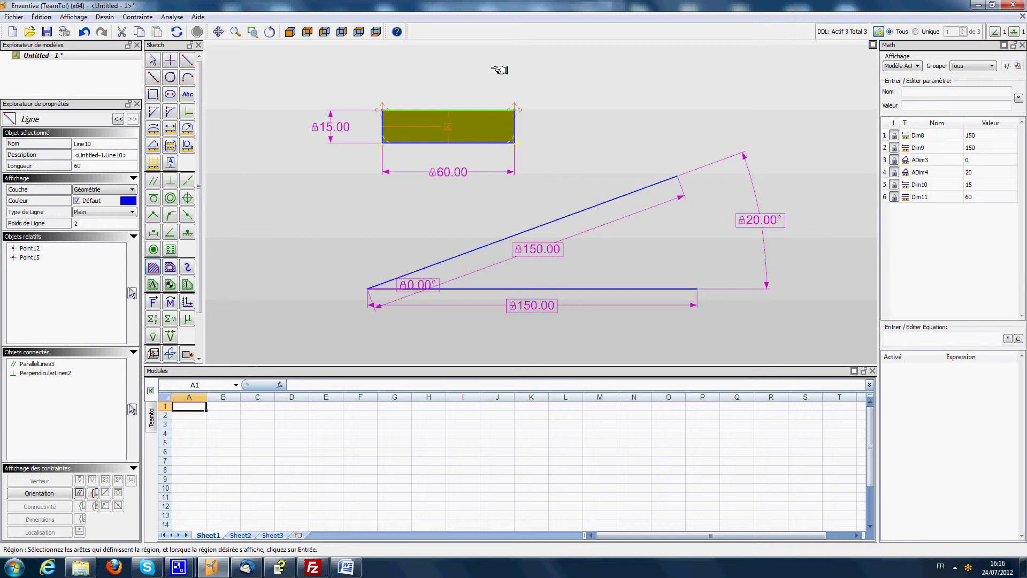
pyautogui.press('Return')
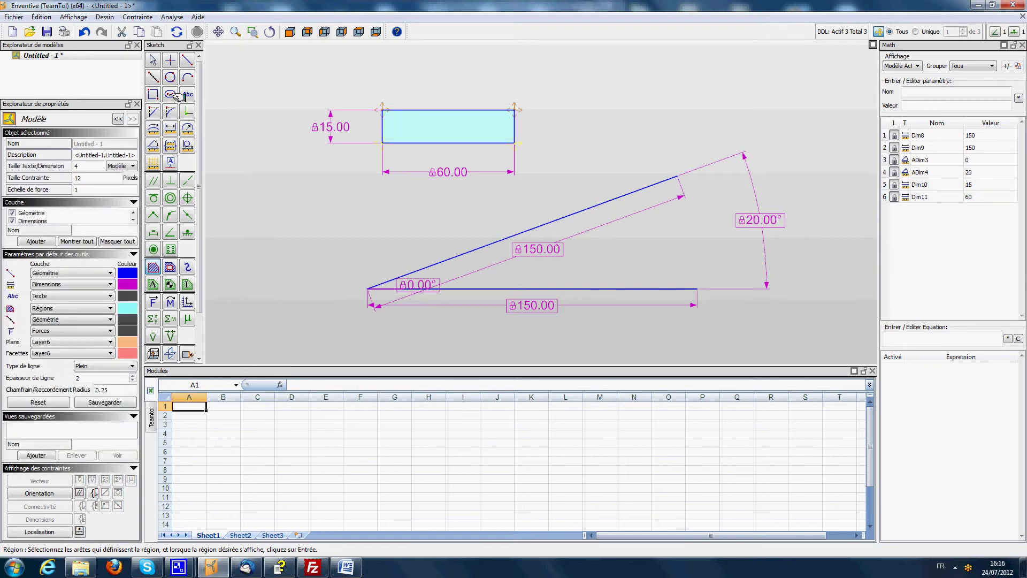
pyautogui.press('Escape')
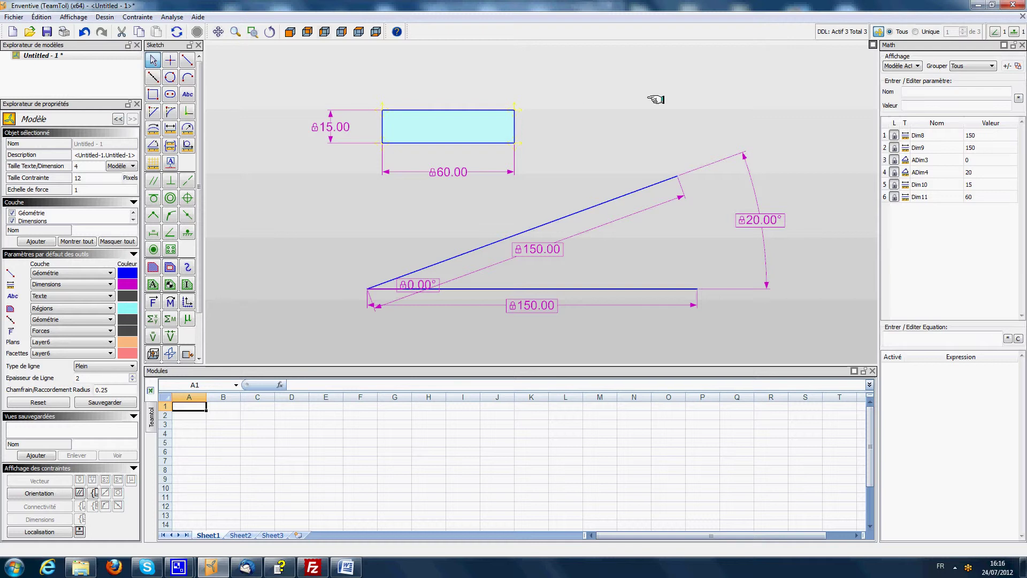
# Place a Centre de Gravité constraint inside the box region
pyautogui.scroll(-1, 189, 245)
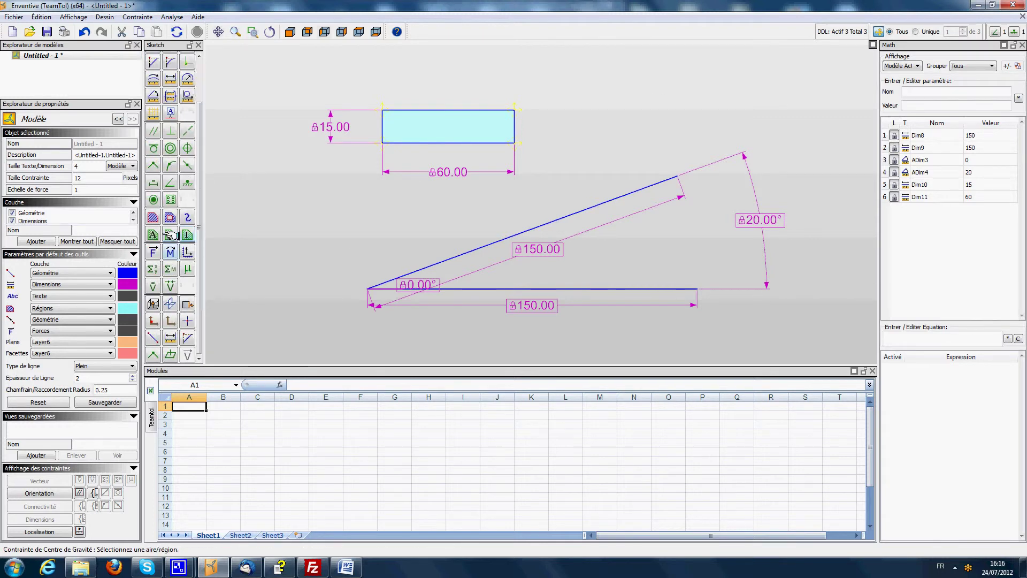
pyautogui.click(170, 235)
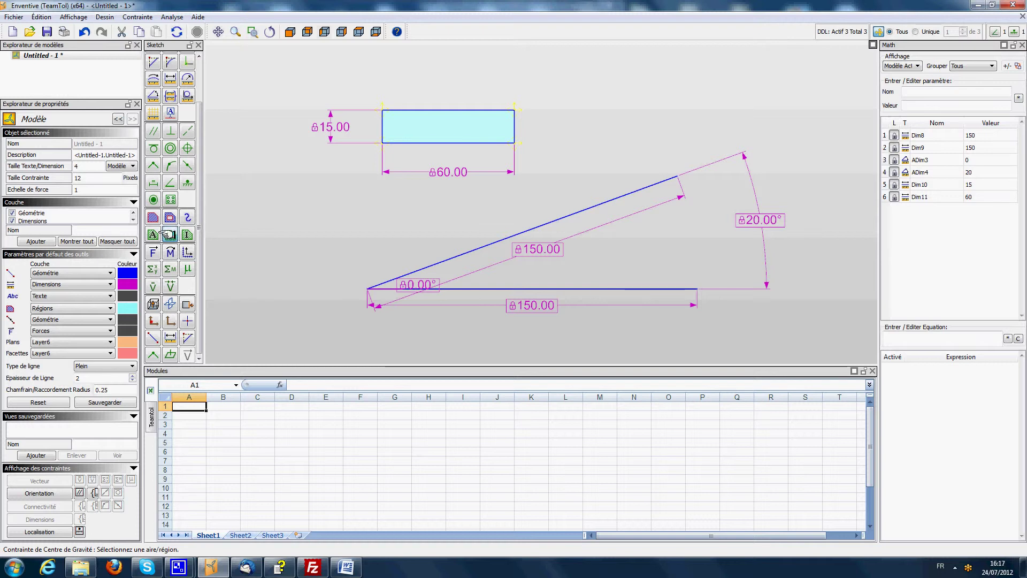
pyautogui.click(491, 125)
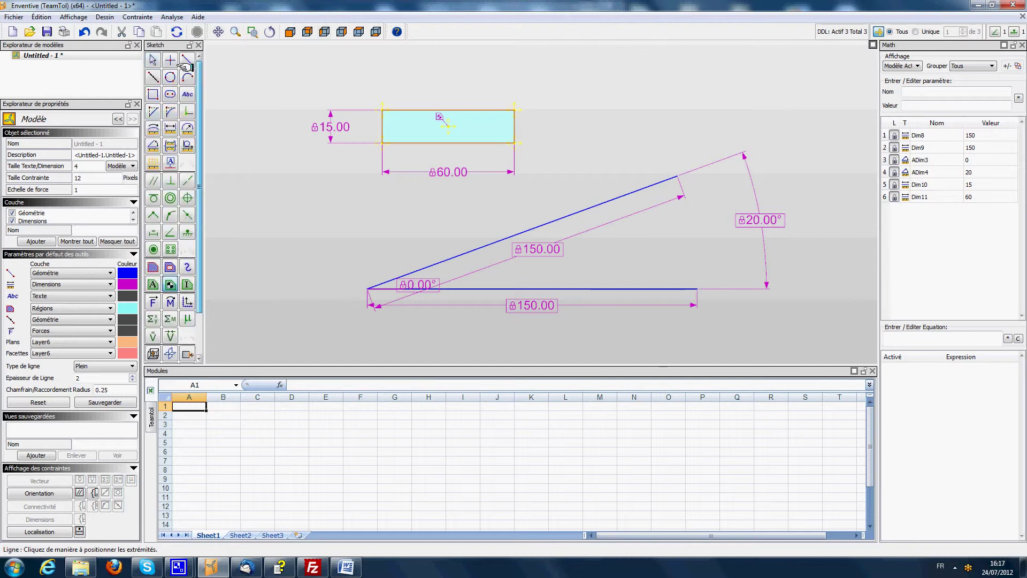
# Put two box corners on the inclined line with Point sur objet and slide the box up
pyautogui.scroll(3, 199, 118)
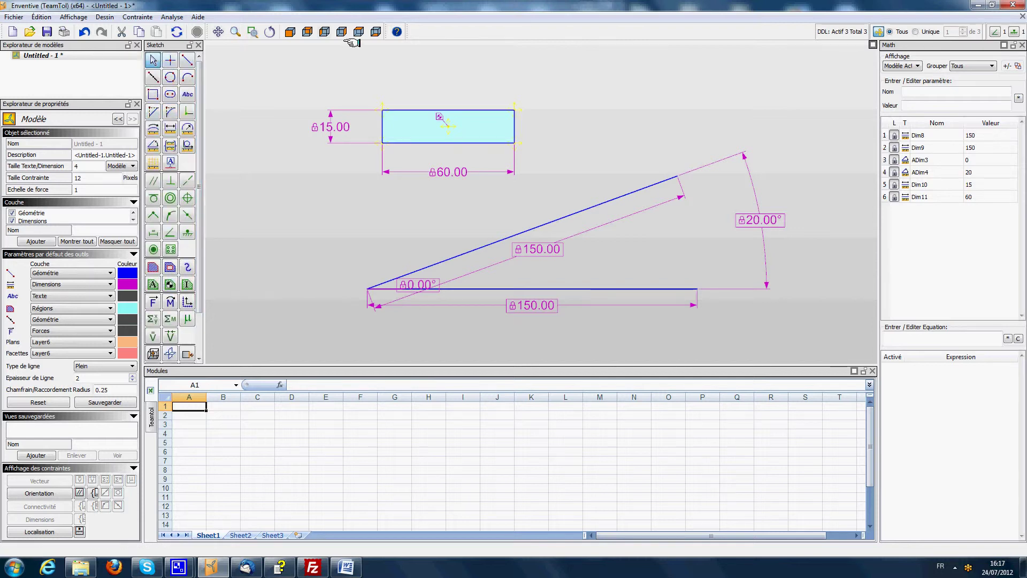
pyautogui.click(169, 214)
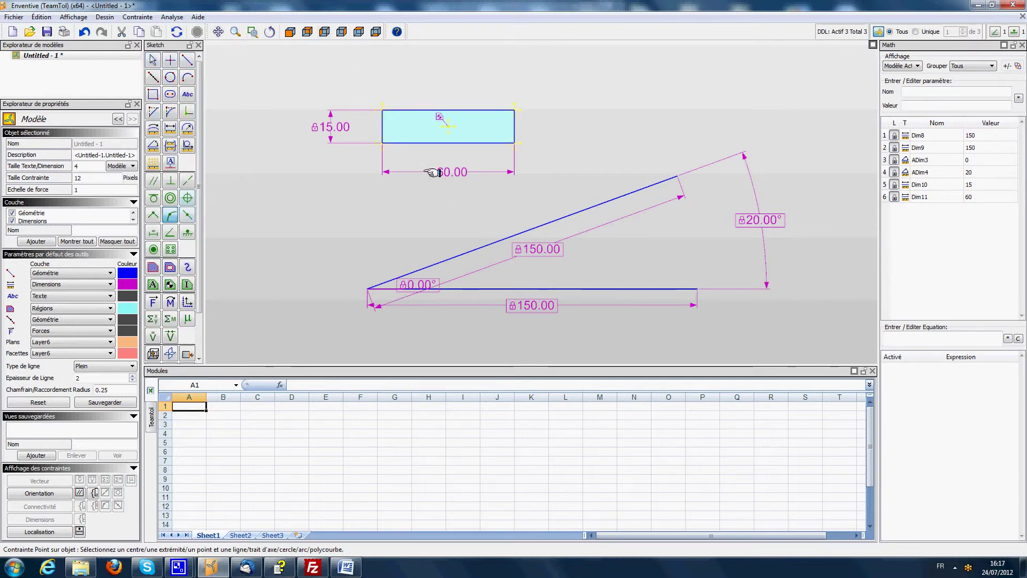
pyautogui.click(382, 144)
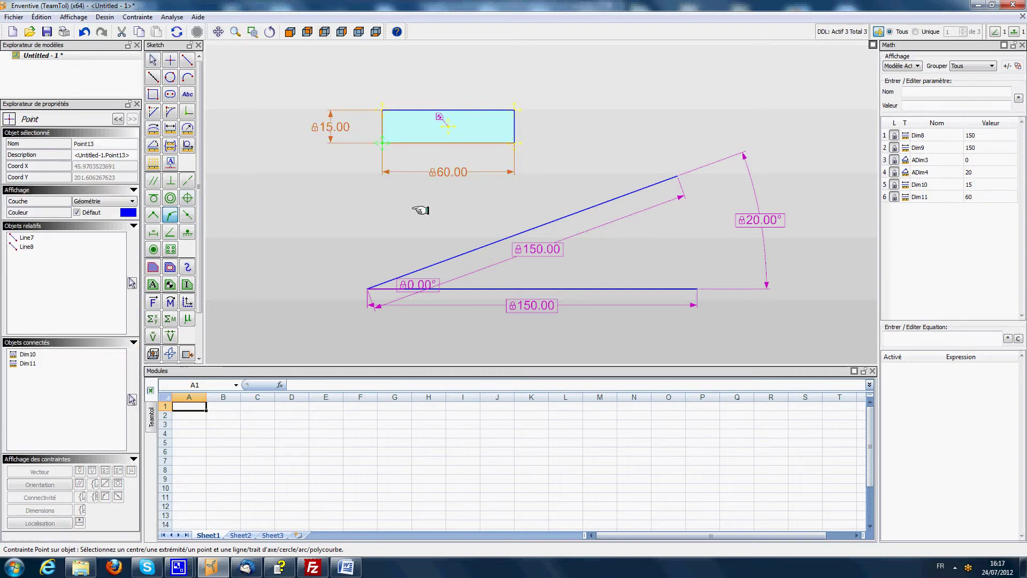
pyautogui.click(458, 254)
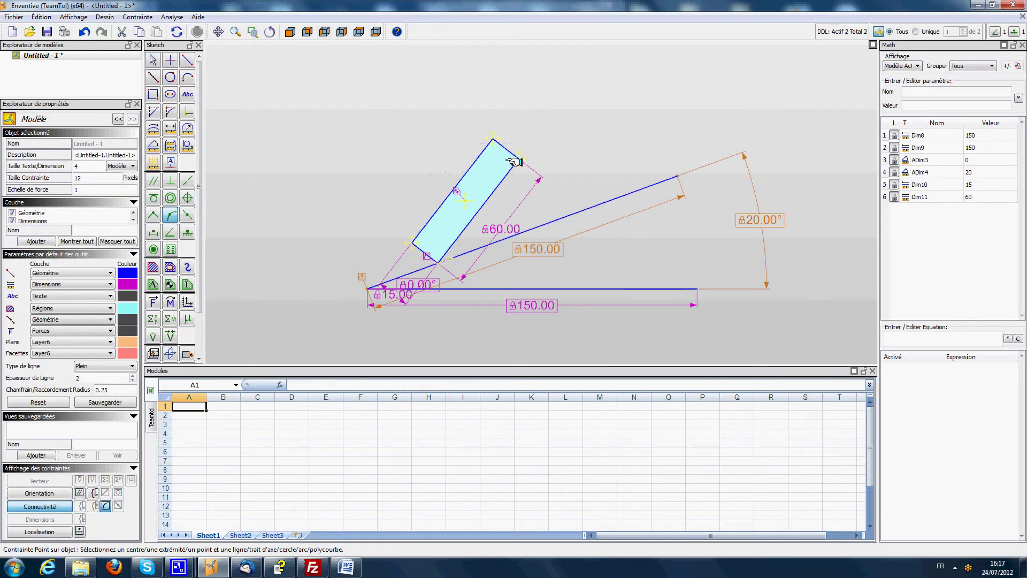
pyautogui.click(518, 160)
pyautogui.click(608, 202)
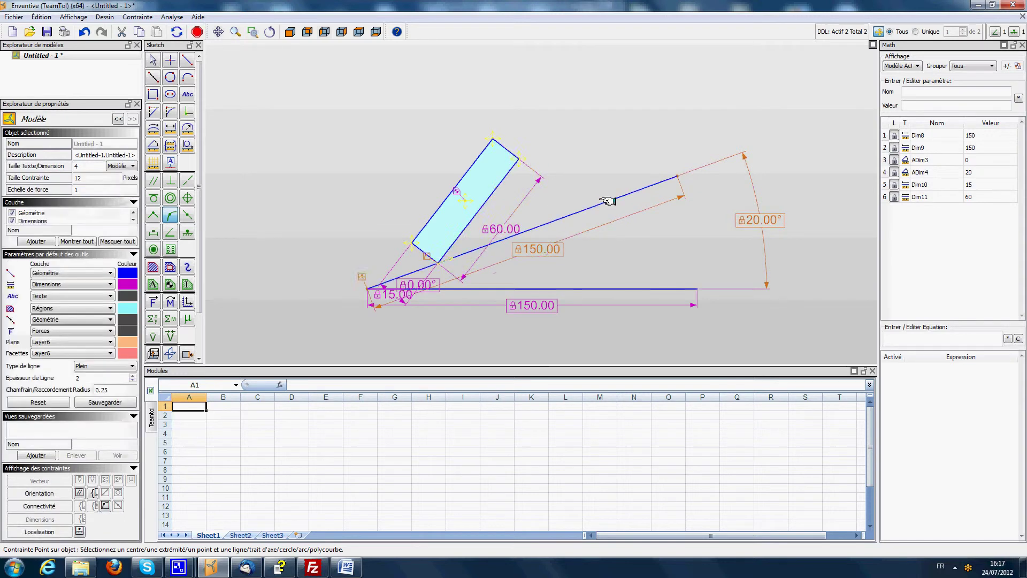
pyautogui.click(153, 60)
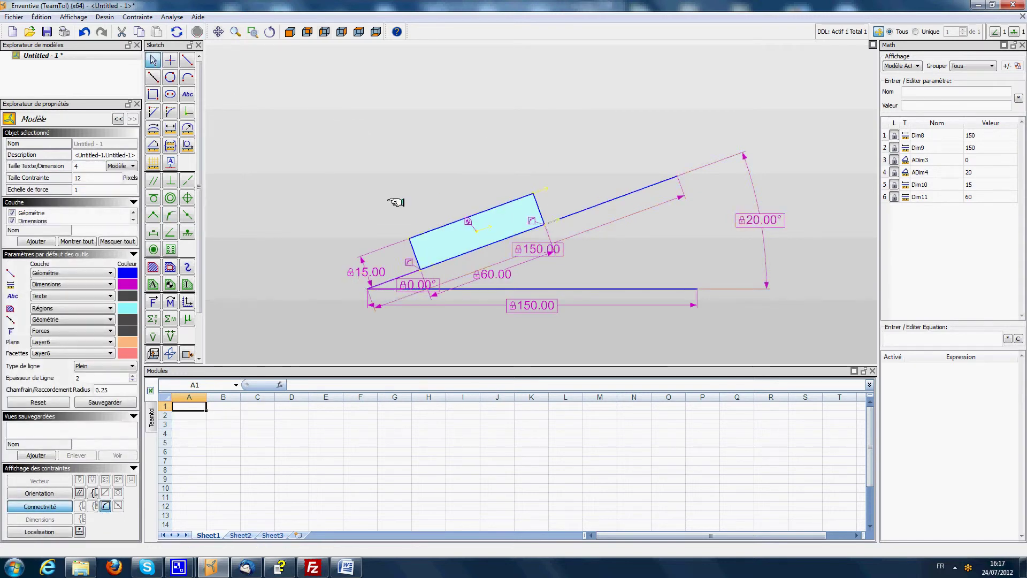
pyautogui.scroll(2, 388, 193)
pyautogui.moveTo(391, 196); pyautogui.dragTo(360, 105, button='middle')
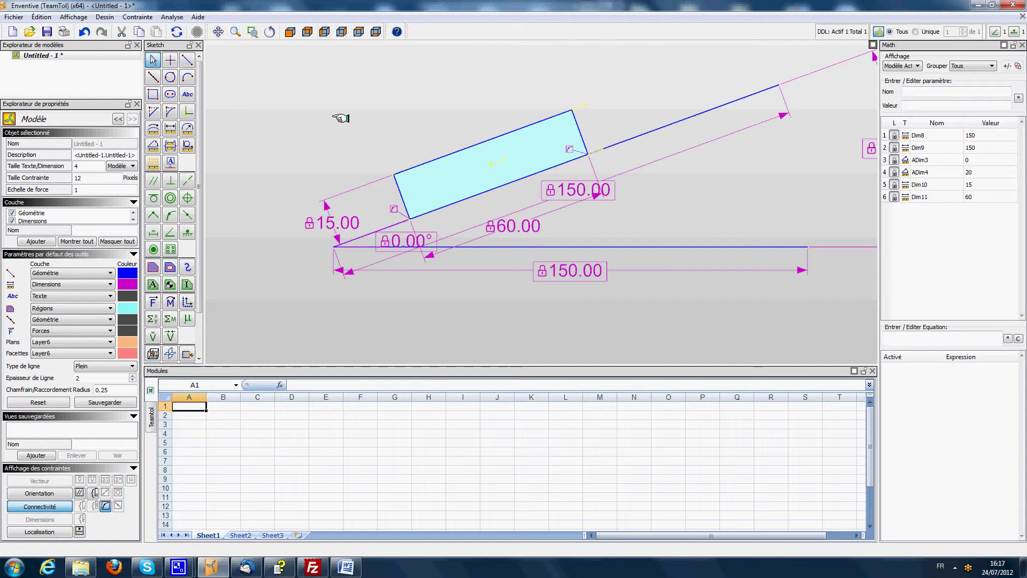
pyautogui.moveTo(572, 111); pyautogui.dragTo(638, 85)
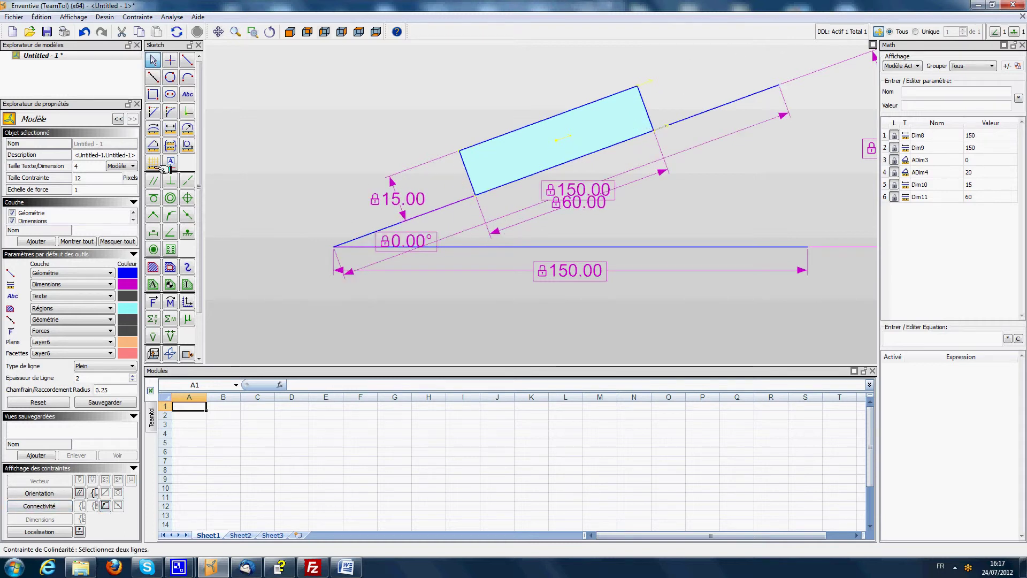
# Dimension the box's distance from the incline corner and set it to 40
pyautogui.click(171, 129)
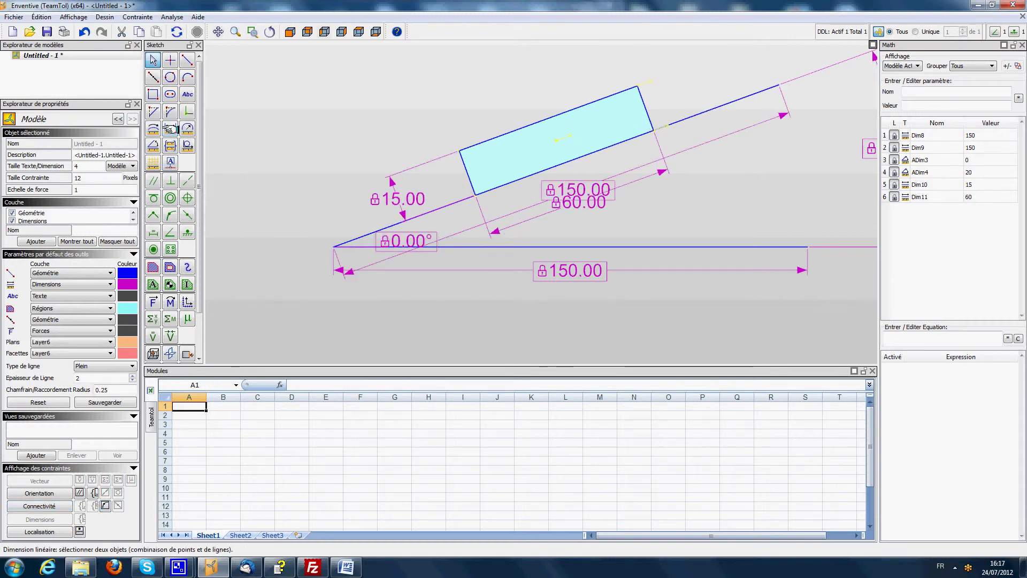
pyautogui.click(332, 247)
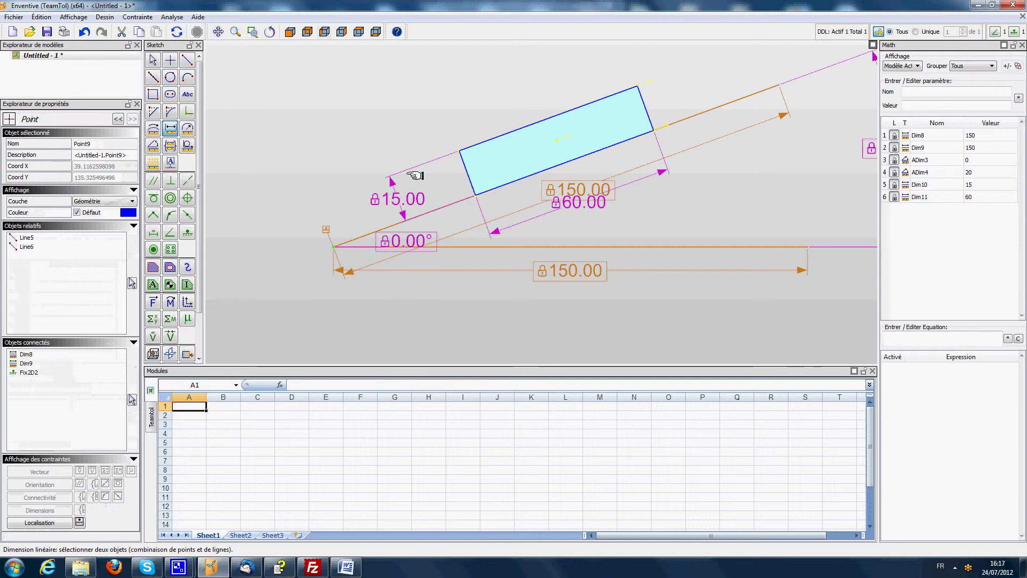
pyautogui.click(464, 165)
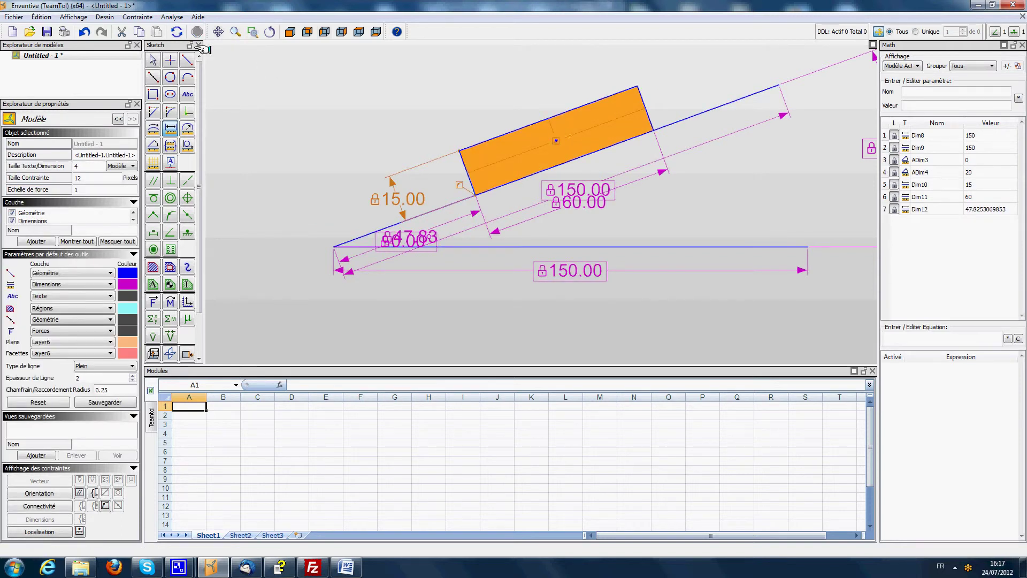
pyautogui.press('Escape')
pyautogui.moveTo(473, 200); pyautogui.dragTo(390, 120)
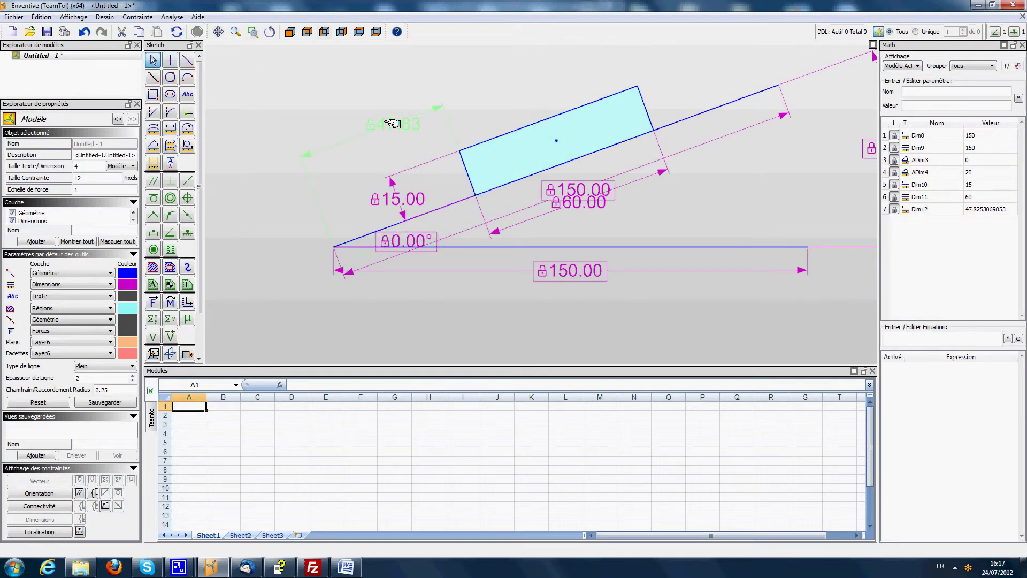
pyautogui.click(379, 124)
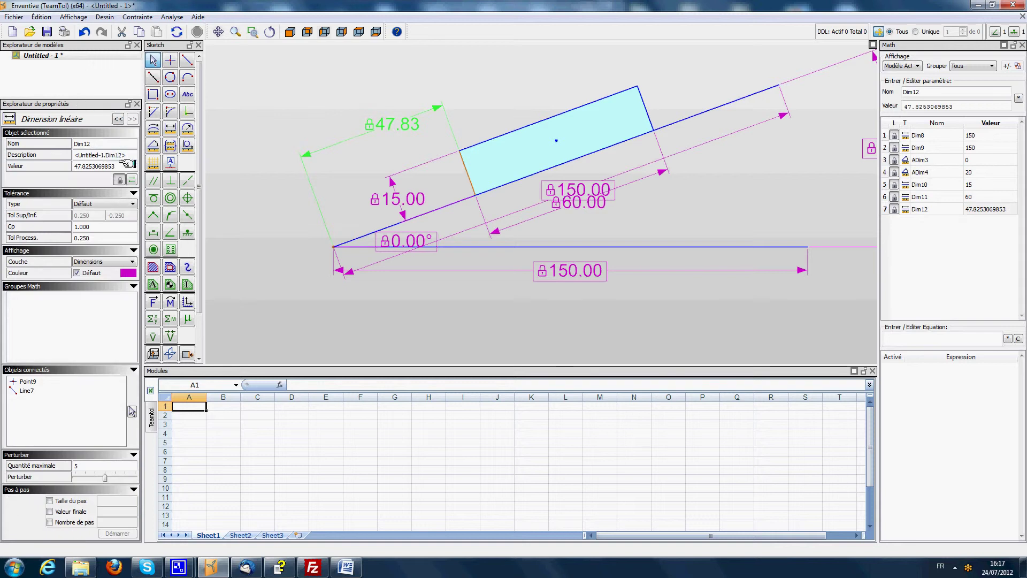
pyautogui.write('40')
pyautogui.press('Return')
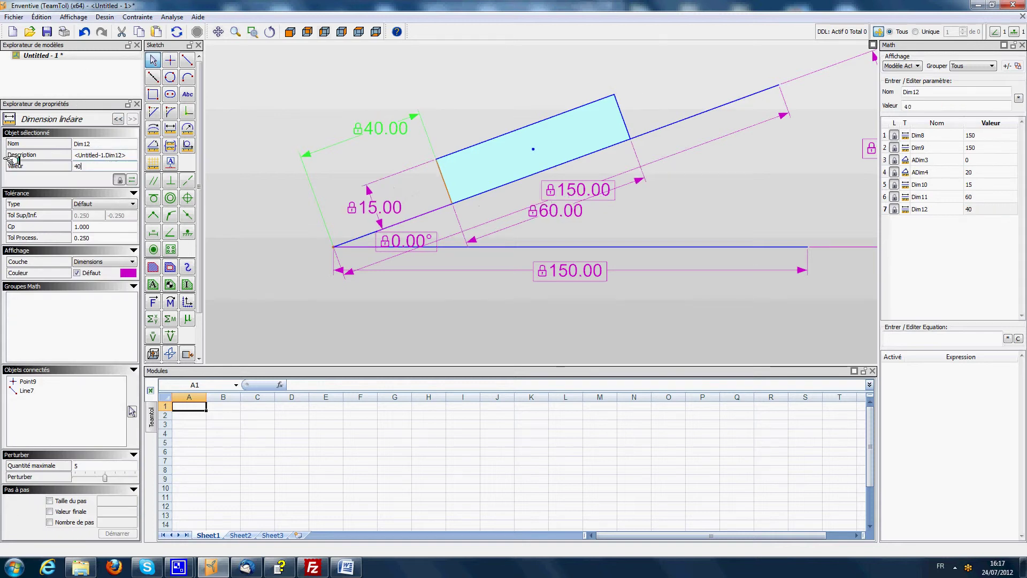
# Move the 60.00 dimension label below the sketch
pyautogui.click(338, 56)
pyautogui.scroll(-2, 339, 56)
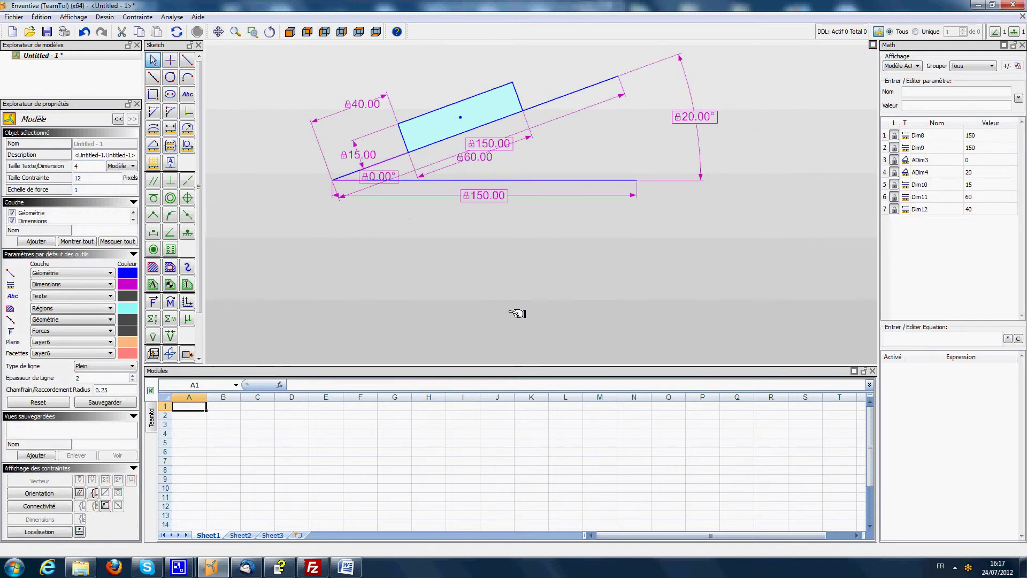
pyautogui.moveTo(475, 176); pyautogui.dragTo(498, 239)
pyautogui.scroll(1, 500, 303)
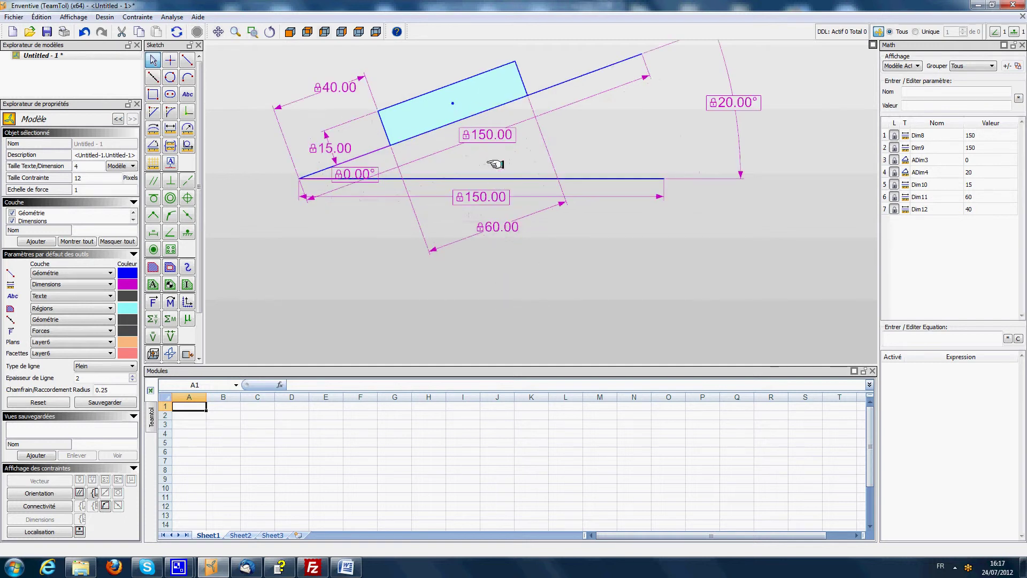
# Draw a downward force vector from the box and set its value to 100
pyautogui.moveTo(494, 164)
pyautogui.mouseDown(button='middle')
pyautogui.moveTo(480, 170)
pyautogui.moveTo(471, 199)
pyautogui.mouseUp(button='middle')
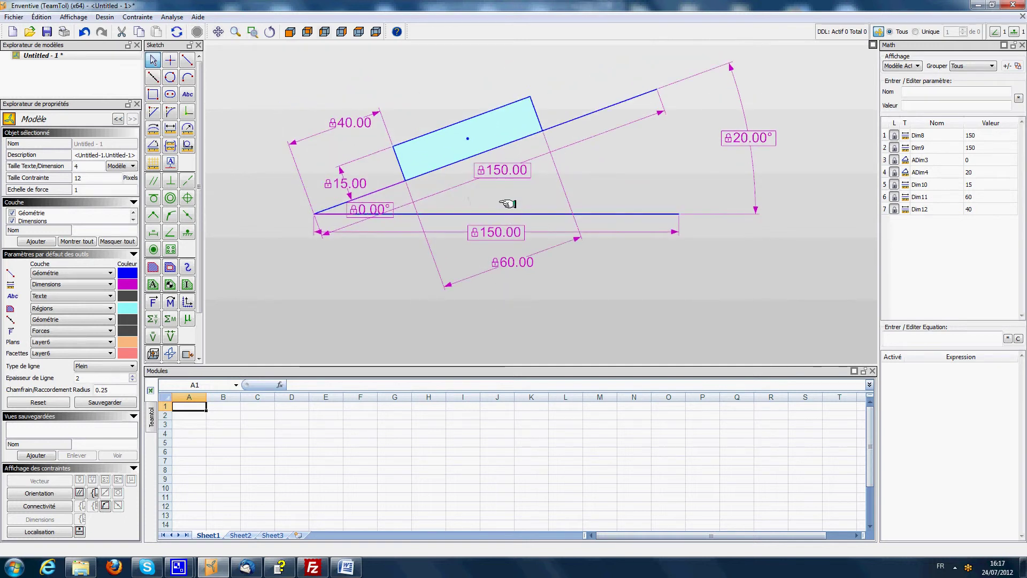
pyautogui.click(152, 300)
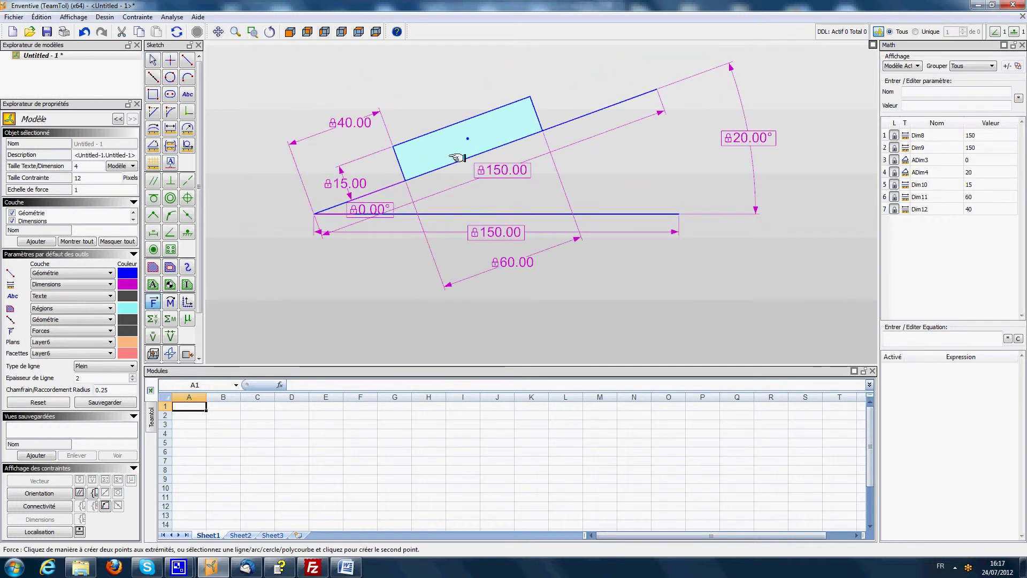
pyautogui.click(474, 344)
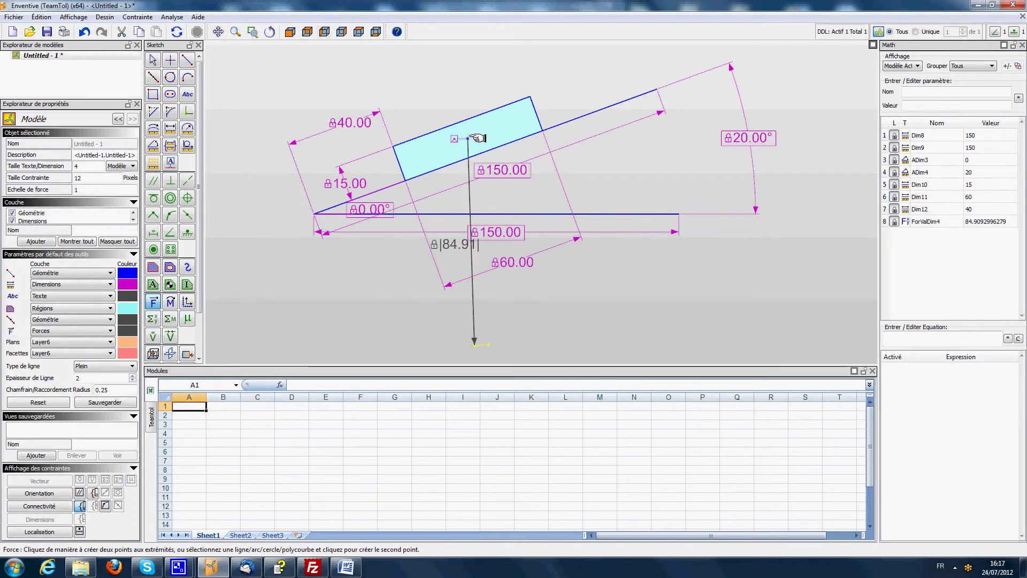
pyautogui.click(152, 60)
pyautogui.click(454, 245)
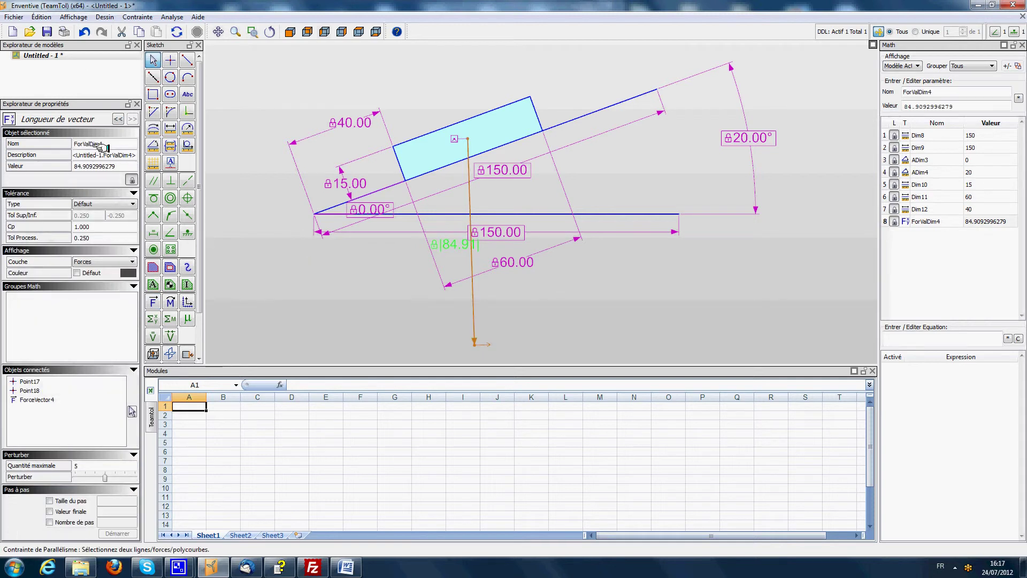
pyautogui.moveTo(117, 166); pyautogui.dragTo(10, 165)
pyautogui.write('100')
pyautogui.press('Return')
# Make the weight force perpendicular to the base line and place its 100.00 label
pyautogui.click(264, 66)
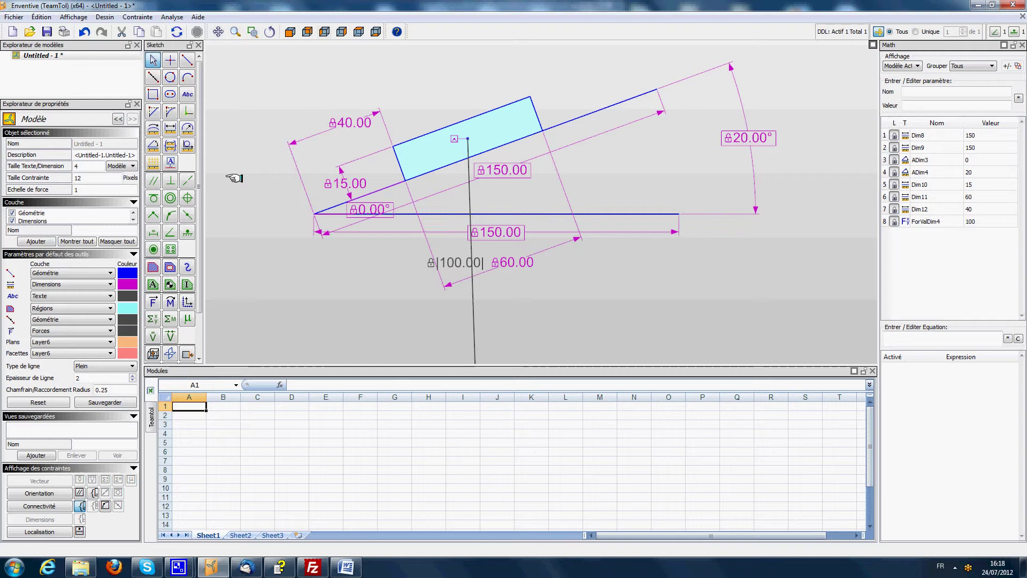
pyautogui.click(170, 181)
pyautogui.click(472, 305)
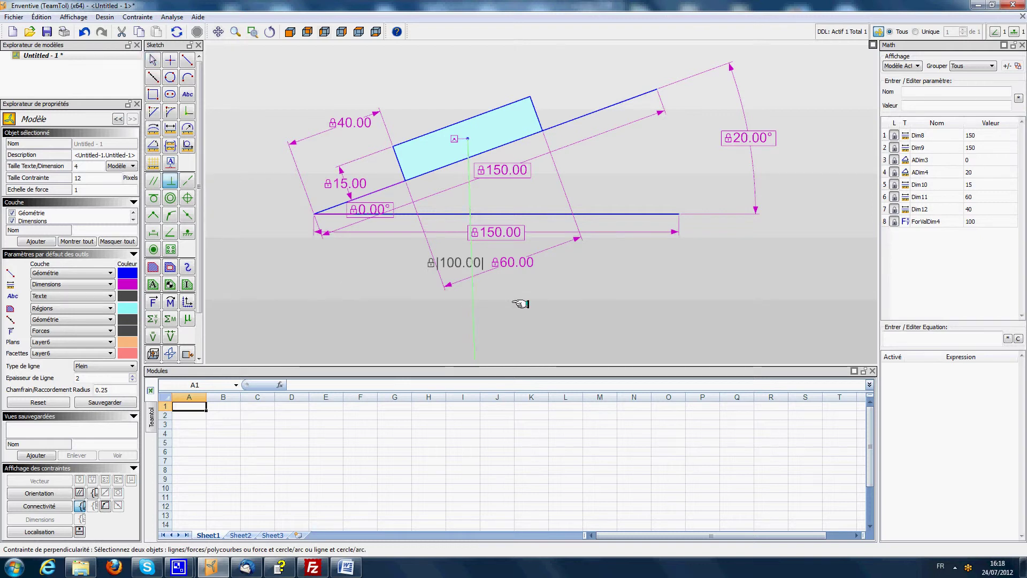
pyautogui.click(548, 214)
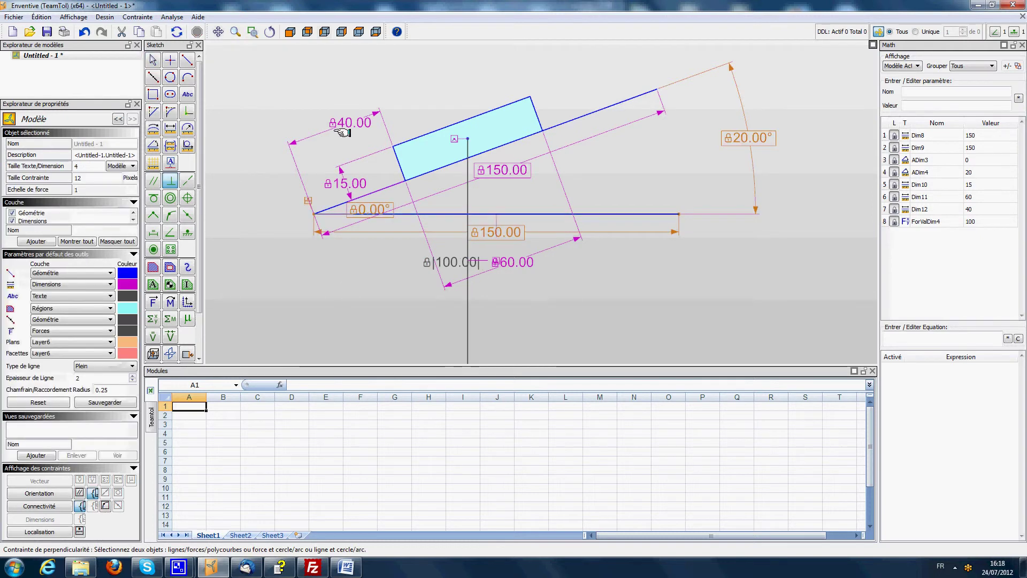
pyautogui.press('Escape')
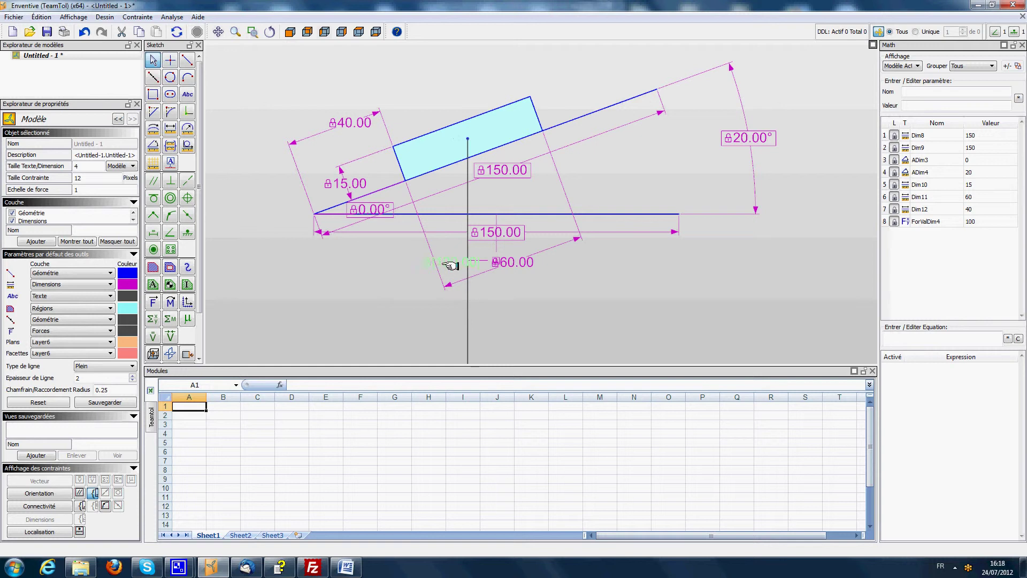
pyautogui.click(428, 304)
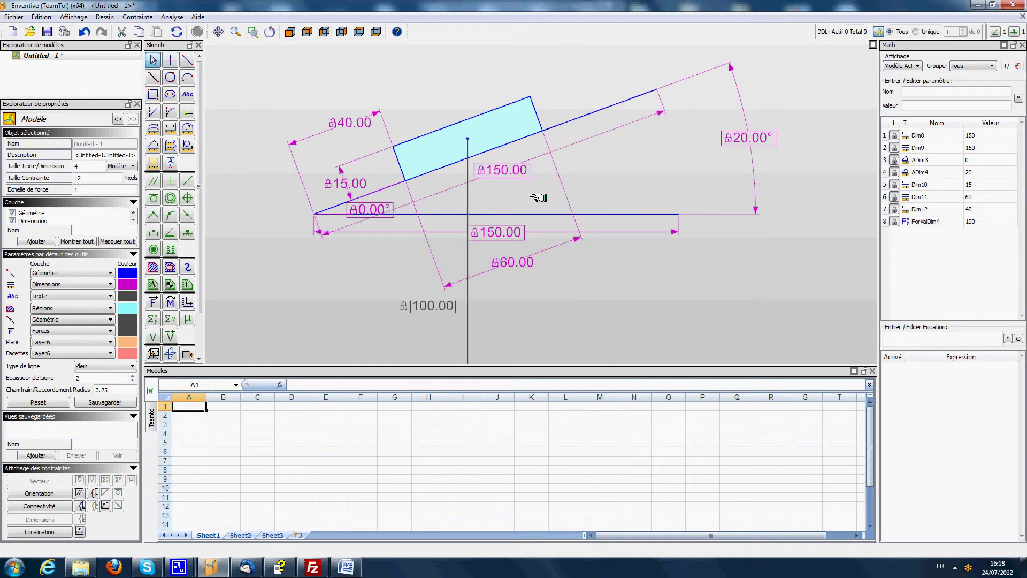
# Draw a force from below the incline to the box's lower edge, trying then undoing a midpoint constraint
pyautogui.click(153, 302)
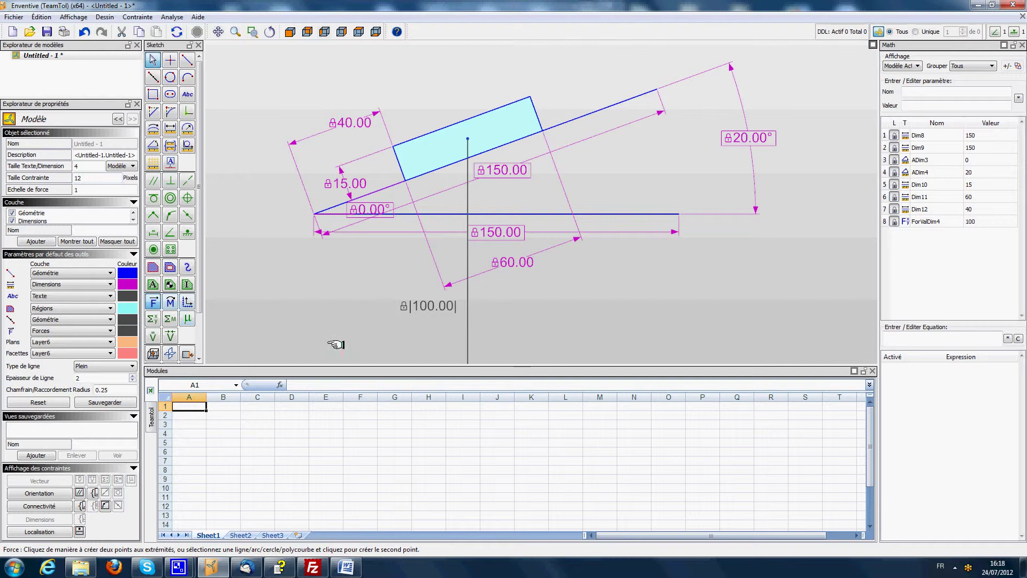
pyautogui.click(629, 320)
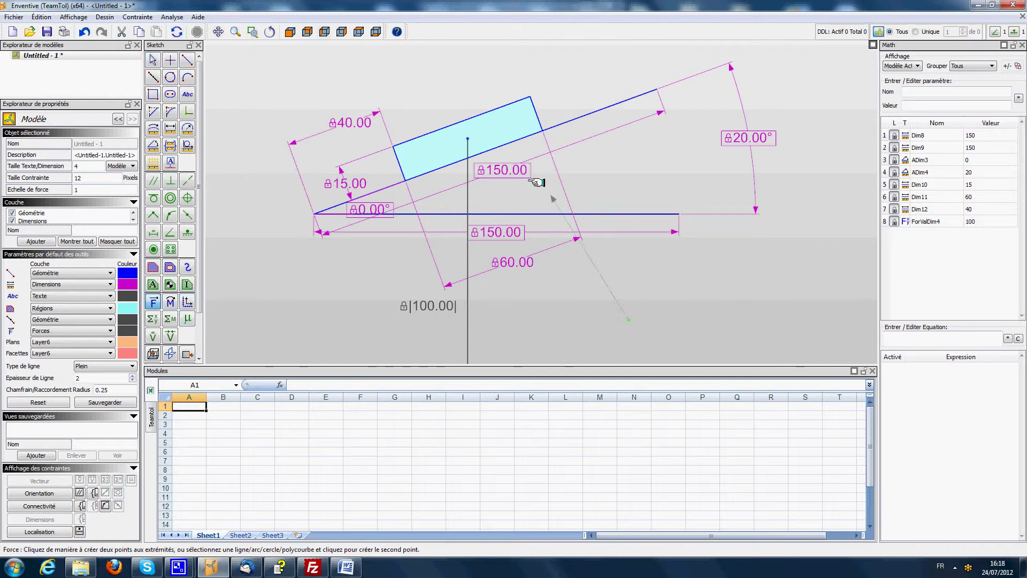
pyautogui.click(511, 152)
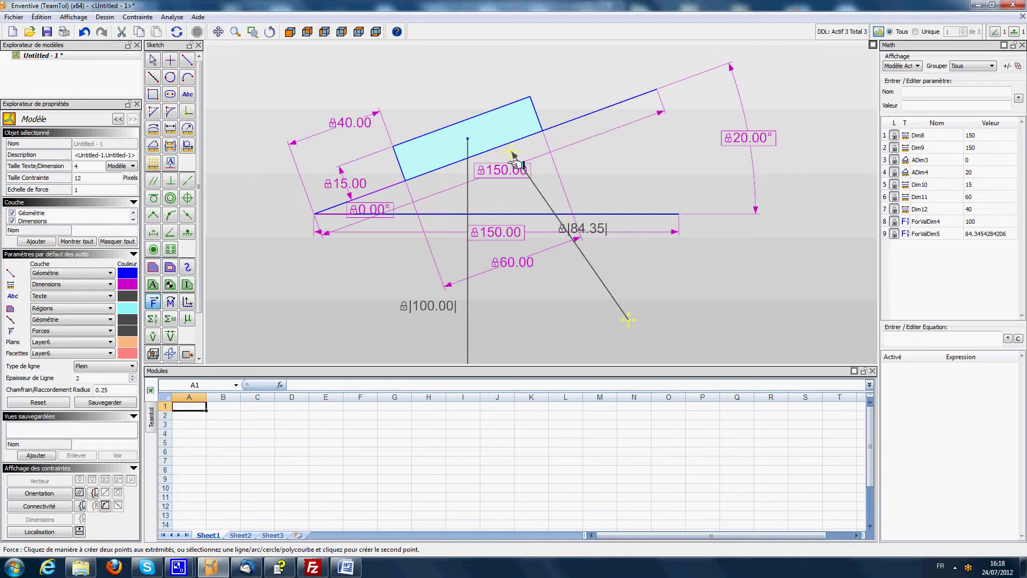
pyautogui.click(187, 214)
pyautogui.click(512, 153)
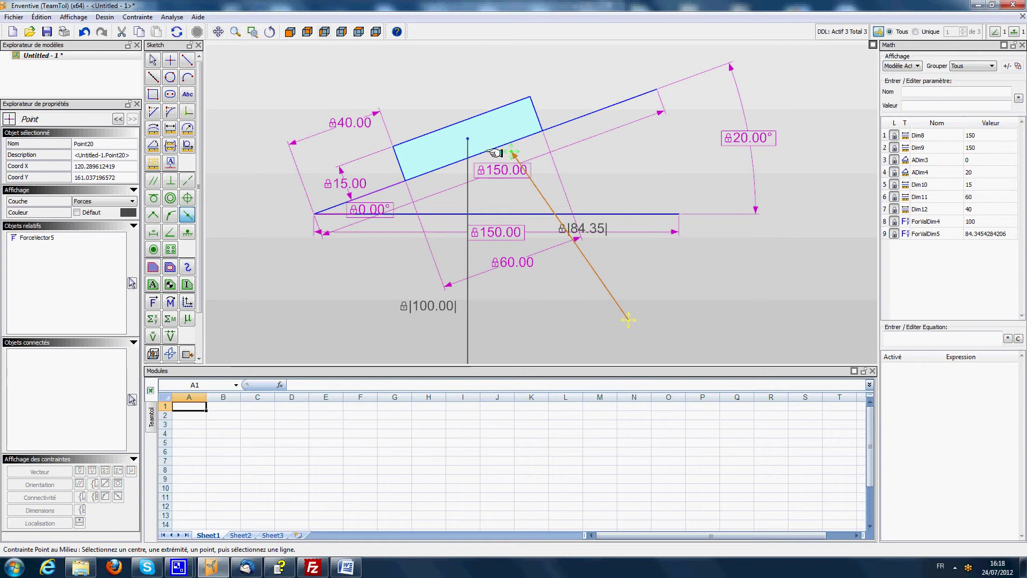
pyautogui.click(490, 152)
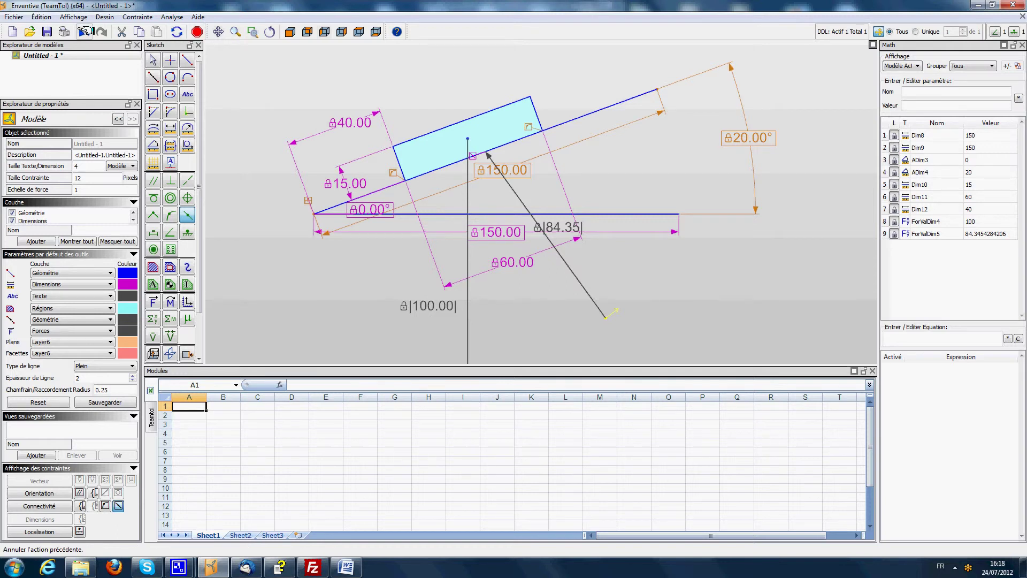
pyautogui.click(84, 32)
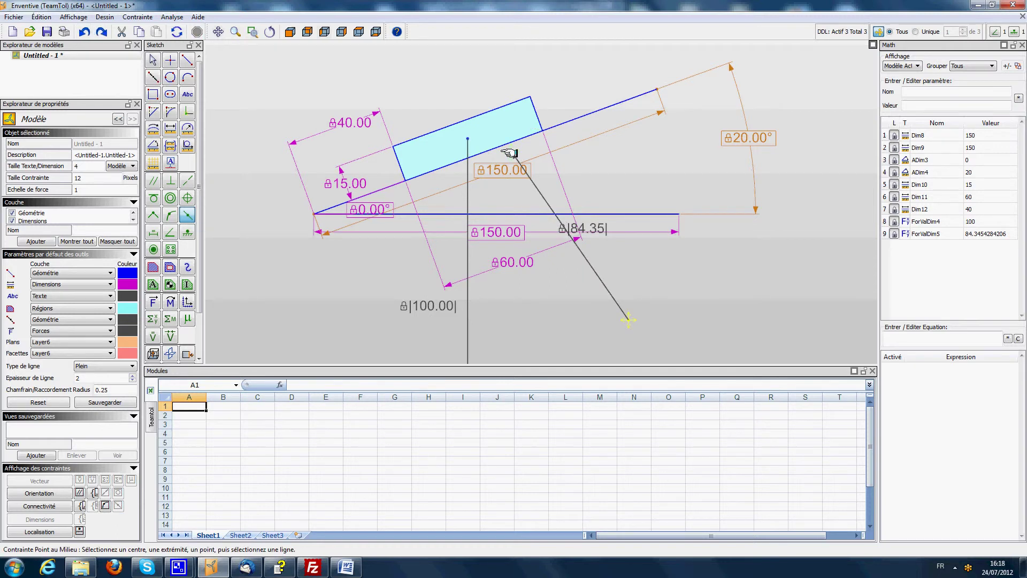
# Select the box's lower edge Line8 and start a Perpendicular constraint on the upward force
pyautogui.click(511, 154)
pyautogui.rightClick(489, 154)
pyautogui.moveTo(514, 160)
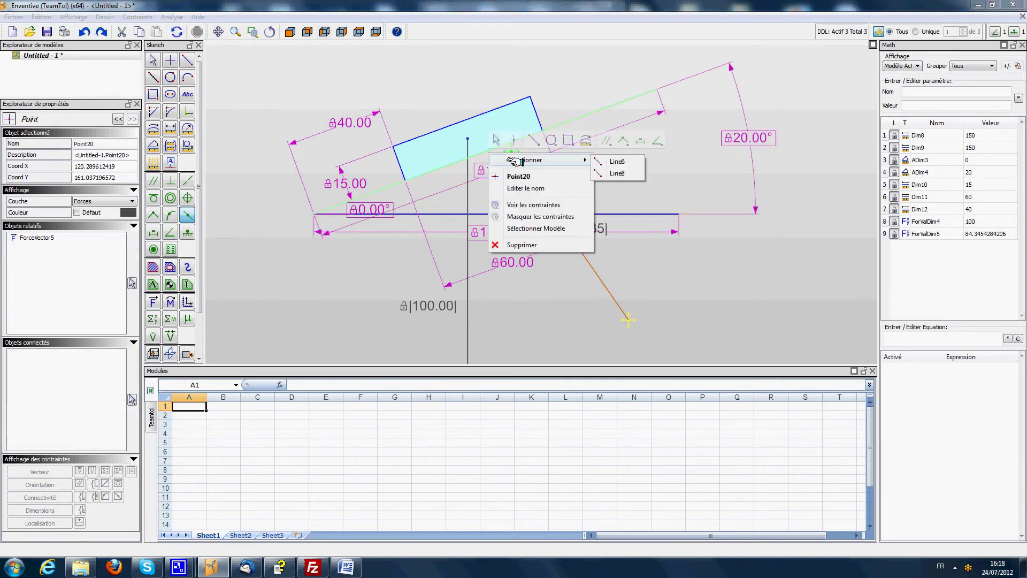
pyautogui.click(621, 173)
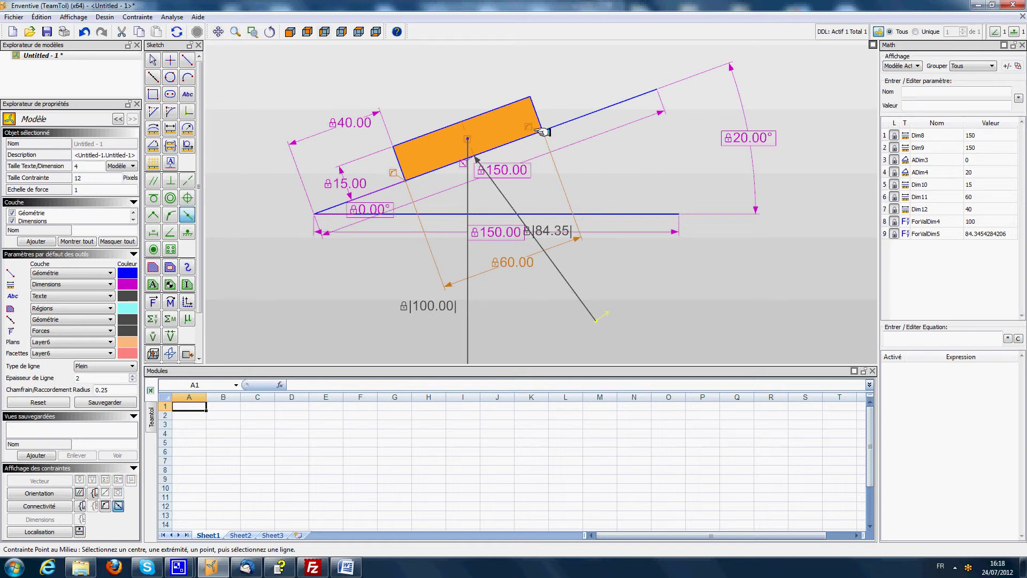
pyautogui.click(170, 180)
pyautogui.click(557, 268)
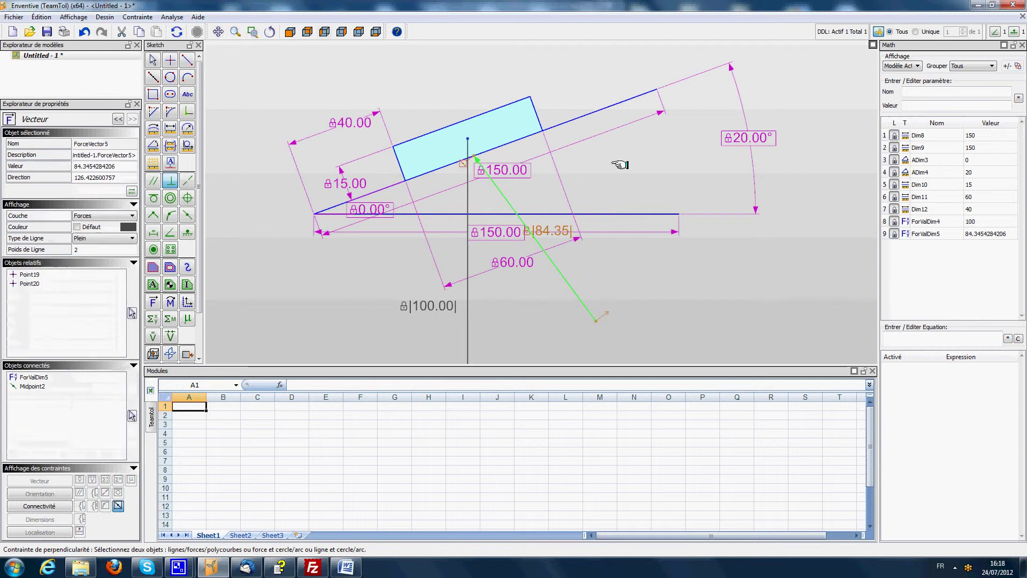
# Make the second force perpendicular to the incline
pyautogui.click(586, 113)
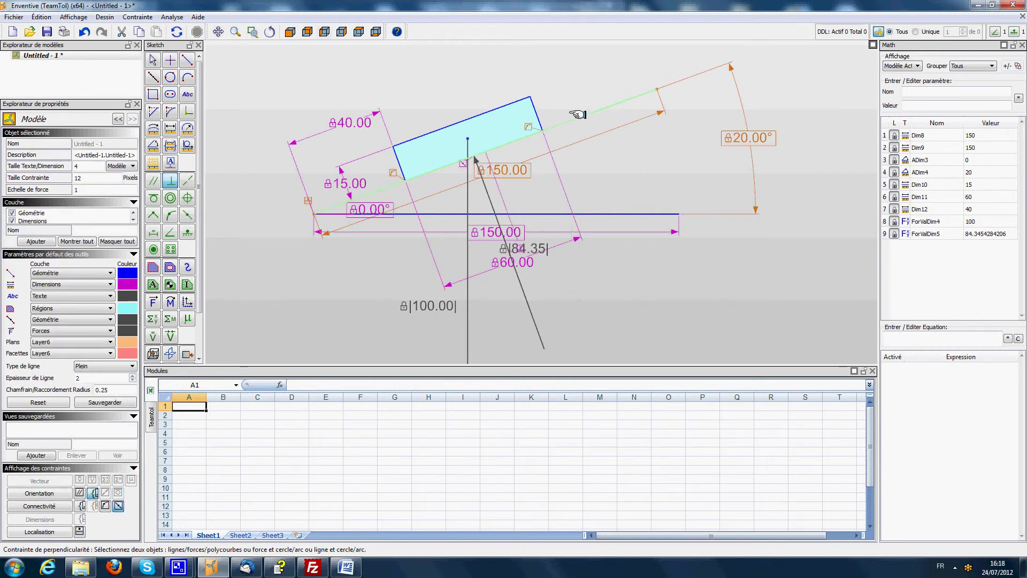
pyautogui.press('Escape')
pyautogui.press('Escape')
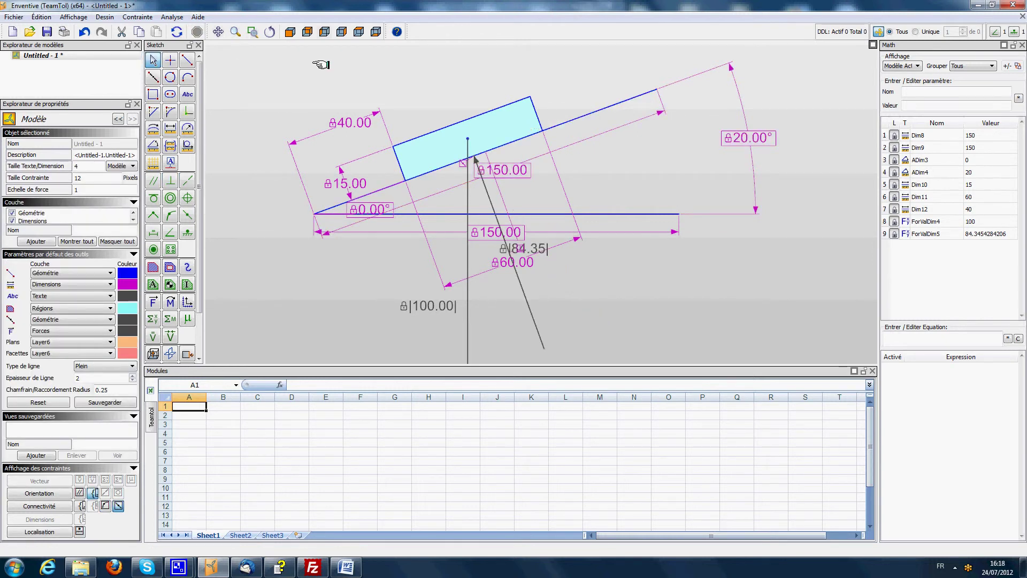
pyautogui.scroll(-3, 182, 278)
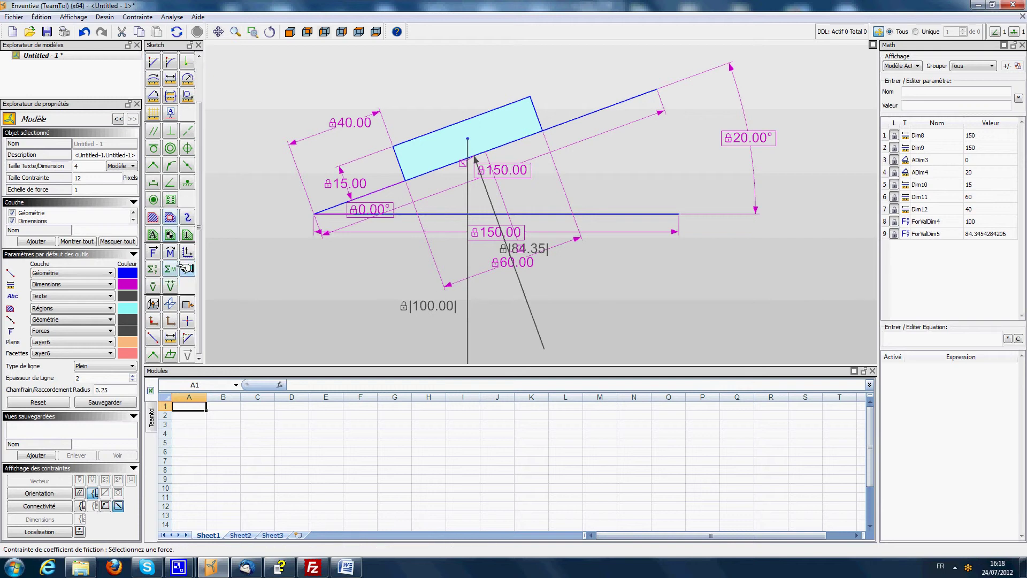
# Add a 0.2 friction coefficient to the normal force, producing a 16.87 friction force
pyautogui.click(186, 269)
pyautogui.click(484, 183)
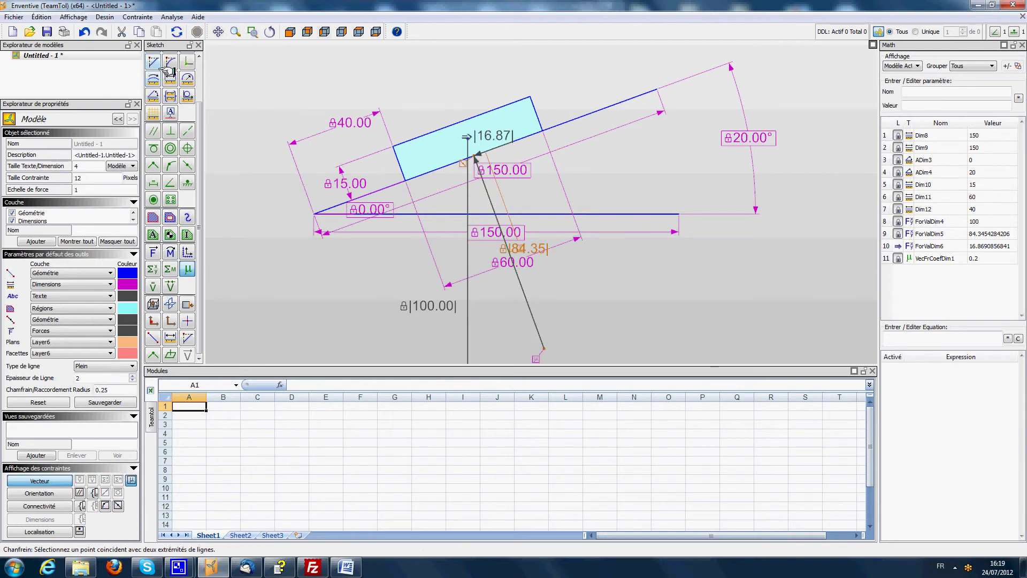
pyautogui.scroll(3, 180, 128)
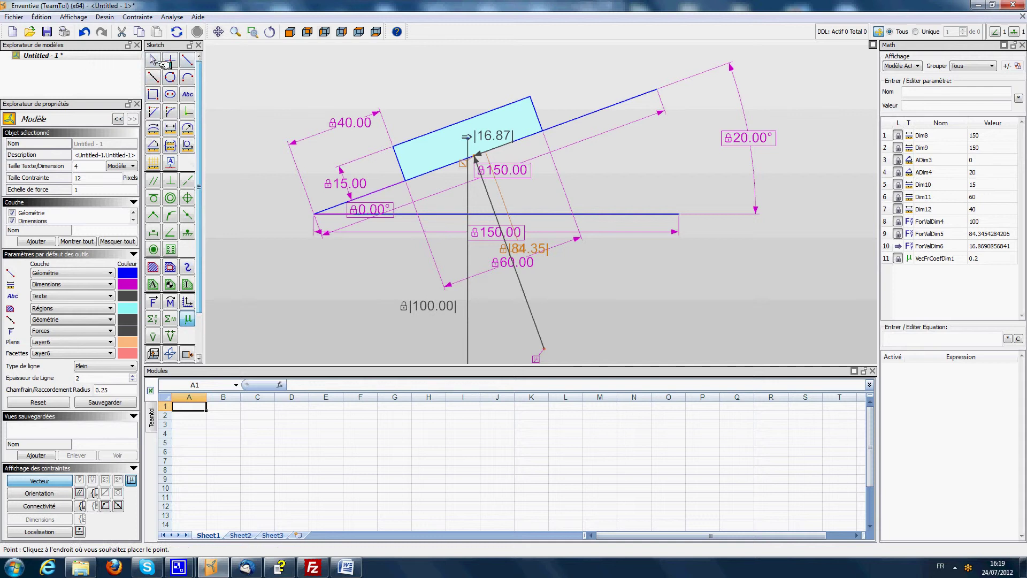
pyautogui.click(189, 182)
pyautogui.click(132, 219)
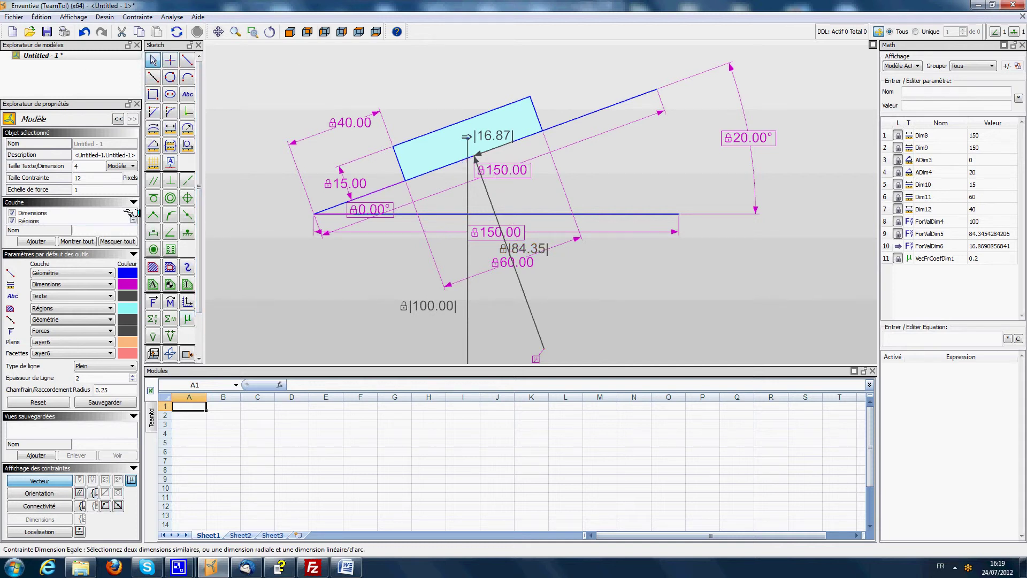
# Hide dimensions and reverse the friction force ForceVector6 so its direction goes from -160 to 20
pyautogui.click(12, 213)
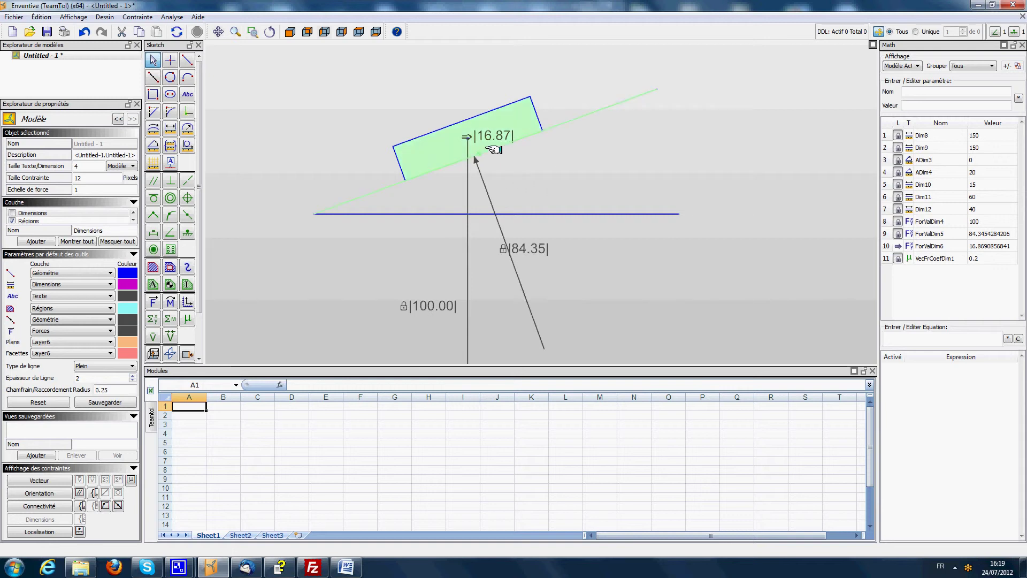
pyautogui.click(493, 150)
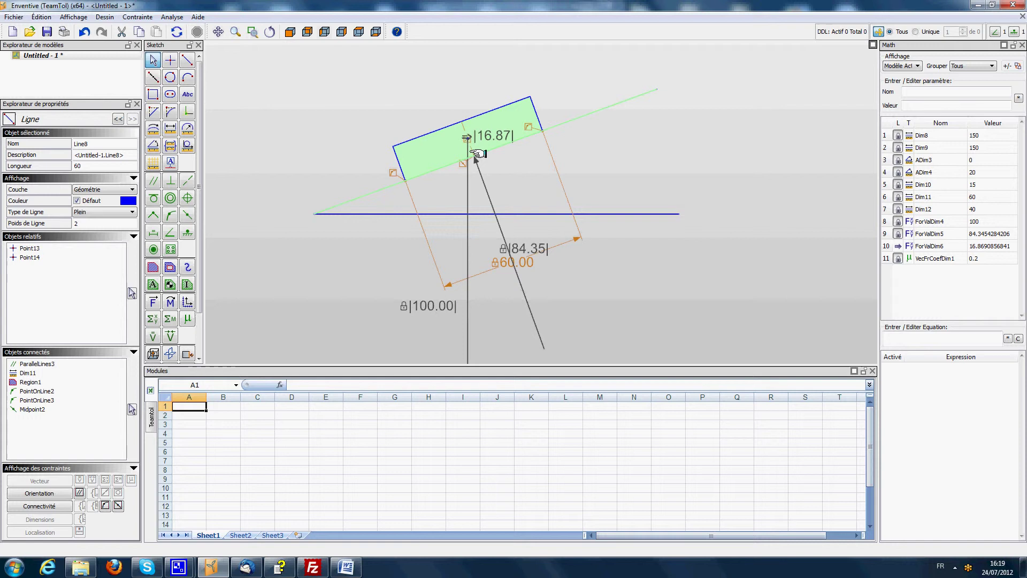
pyautogui.rightClick(477, 156)
pyautogui.moveTo(535, 163)
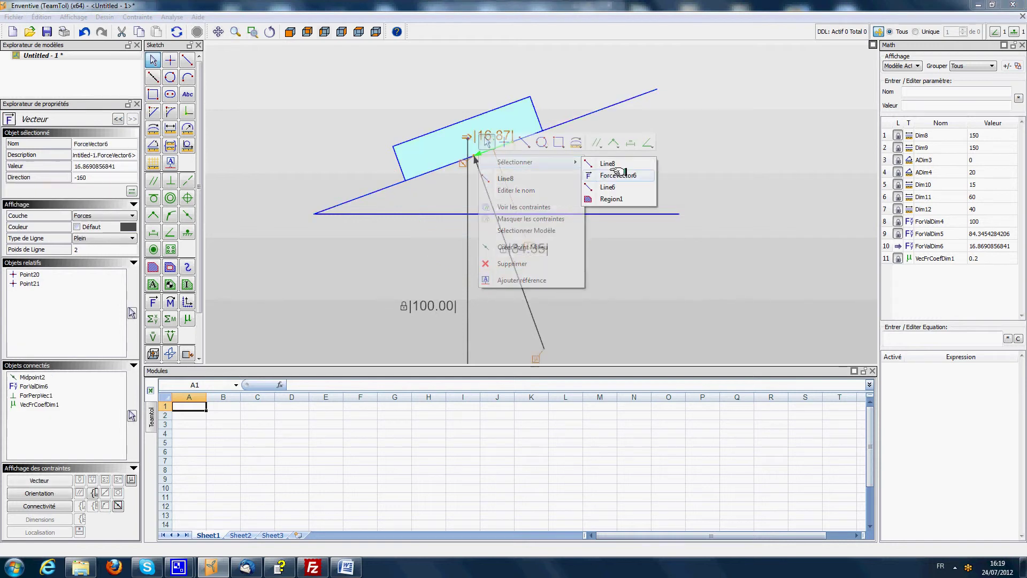
pyautogui.click(618, 175)
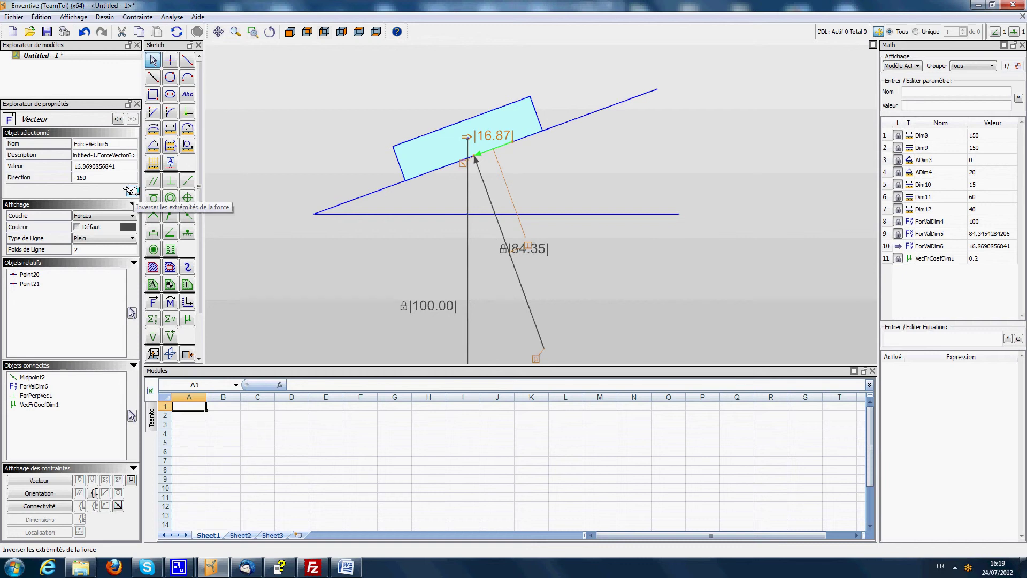
pyautogui.click(130, 191)
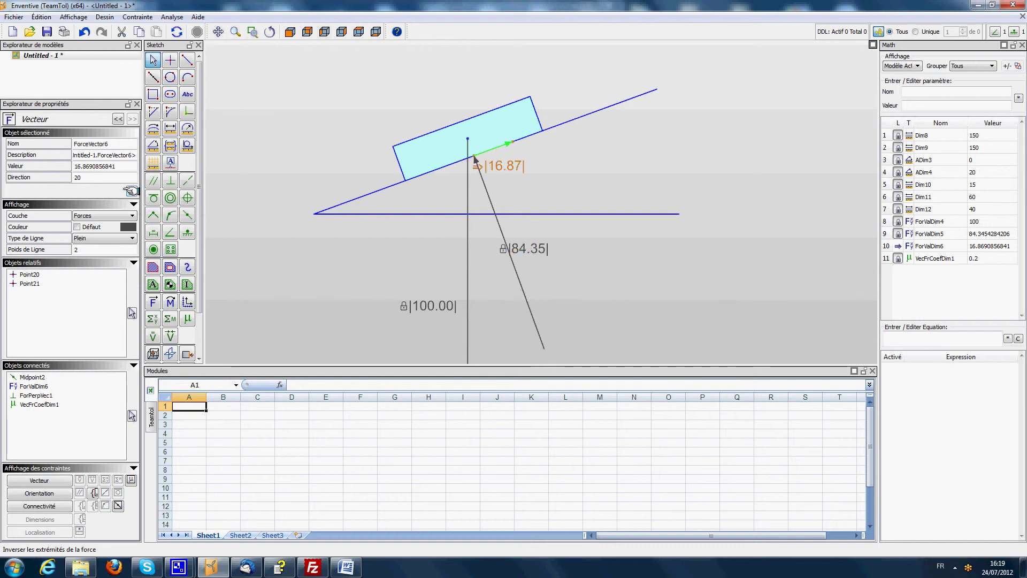
# Unlock the 84.35 normal force magnitude and the VecFrCoefDim1 friction coefficient
pyautogui.click(529, 154)
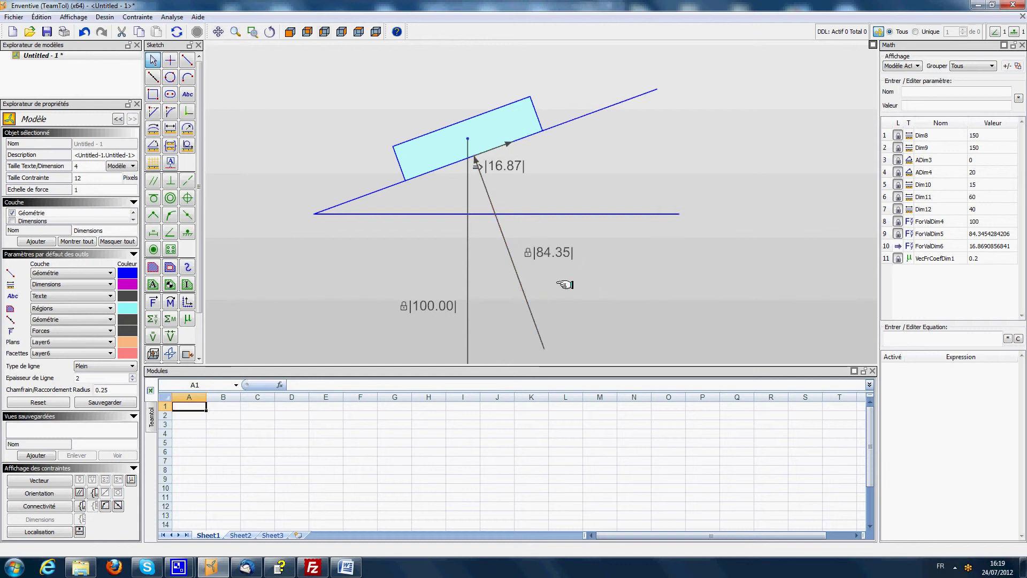
pyautogui.rightClick(544, 252)
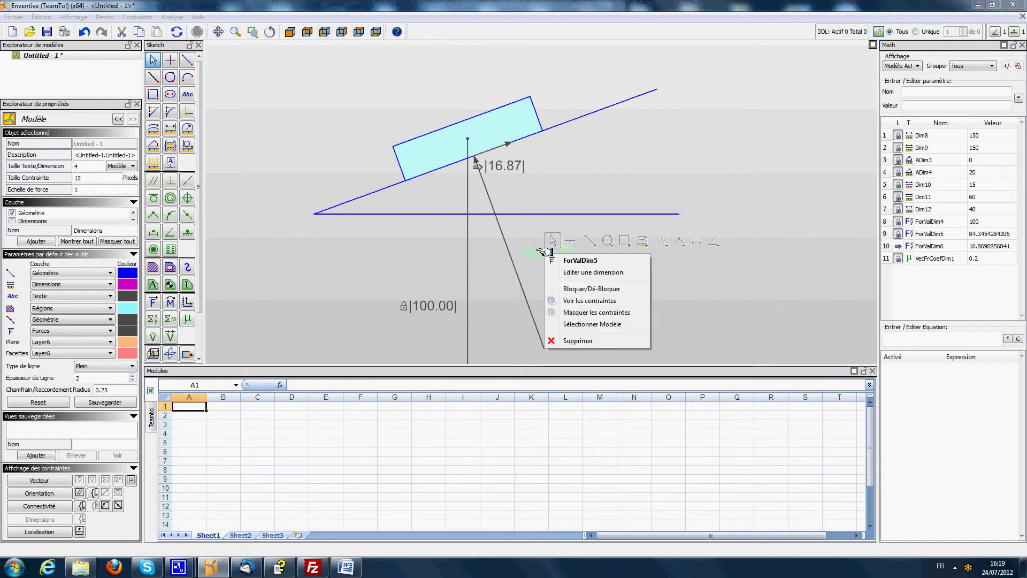
pyautogui.click(580, 289)
pyautogui.click(599, 241)
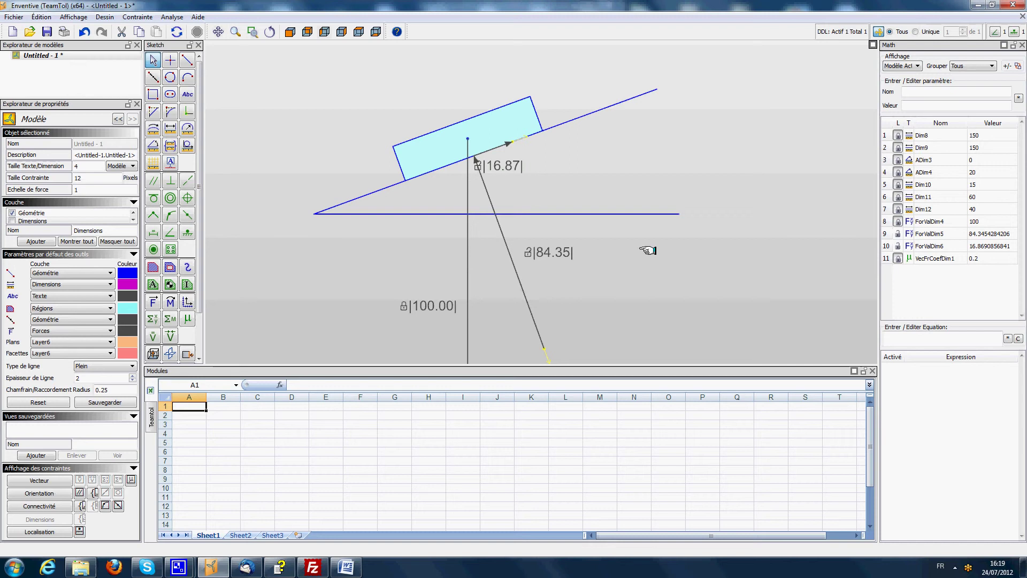
pyautogui.click(897, 258)
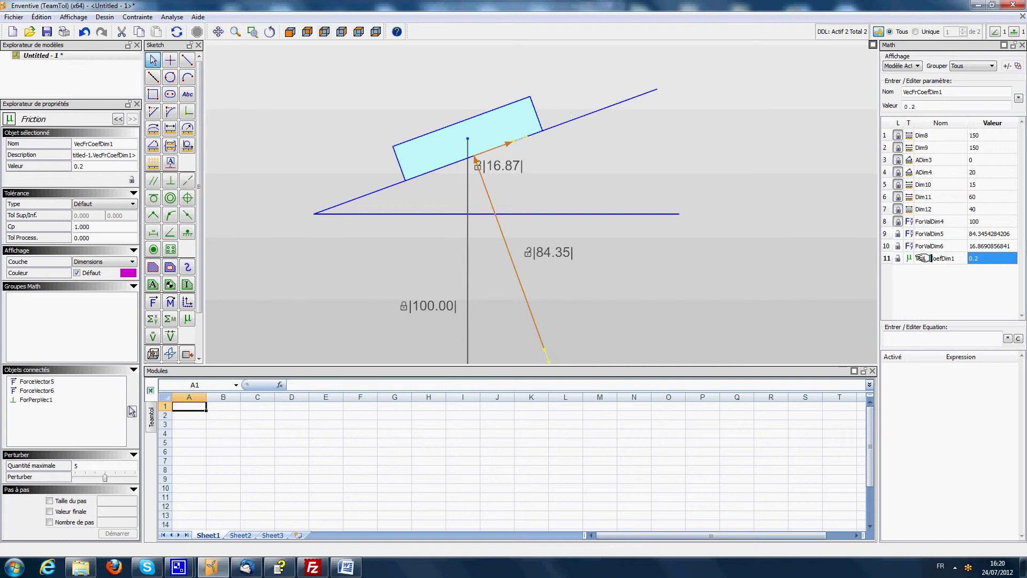
pyautogui.click(768, 268)
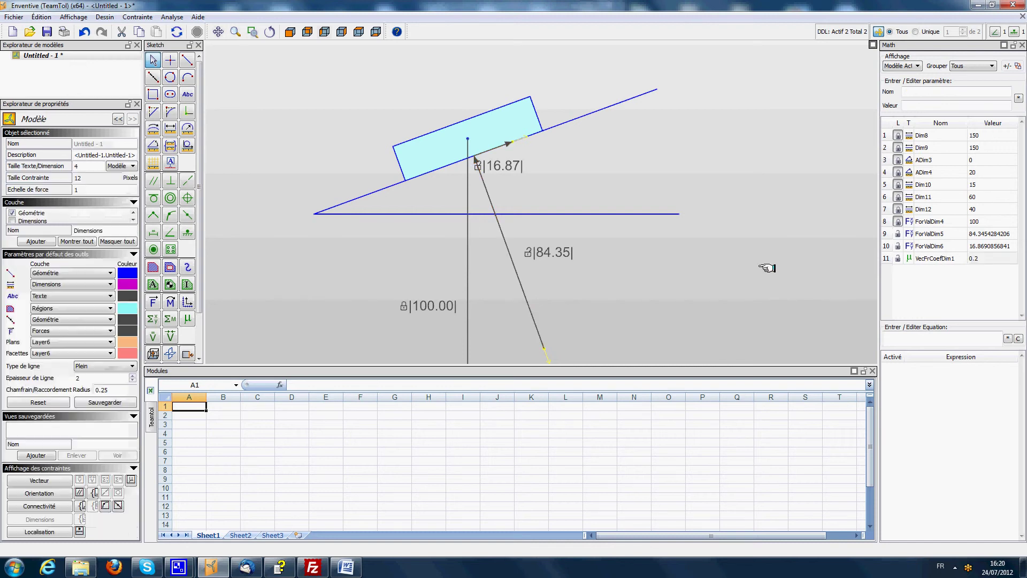
# Sum the weight, normal and friction forces, solving friction 34.20, normal 93.97 and coefficient 0.364
pyautogui.click(153, 319)
pyautogui.click(470, 183)
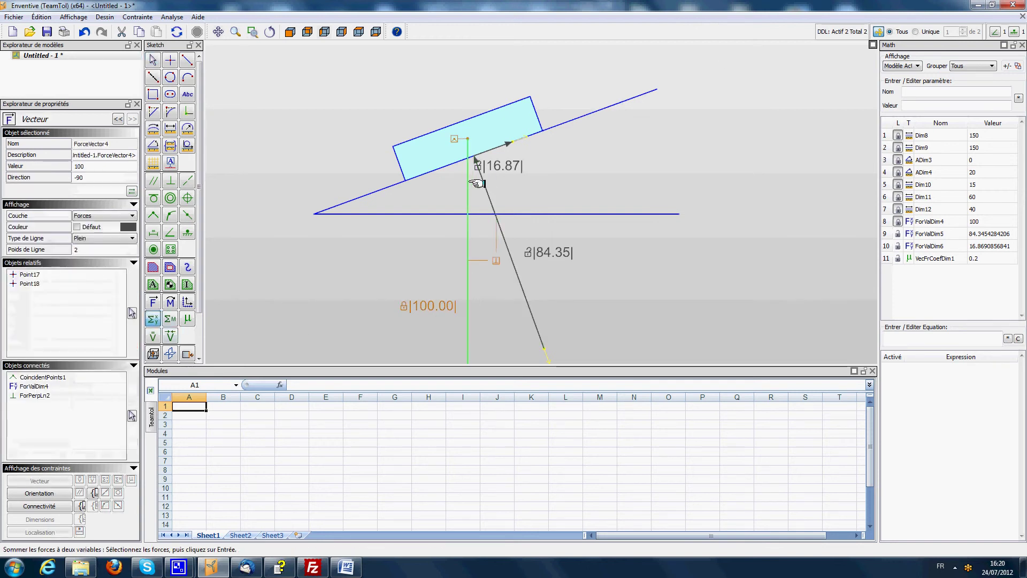
pyautogui.click(484, 183)
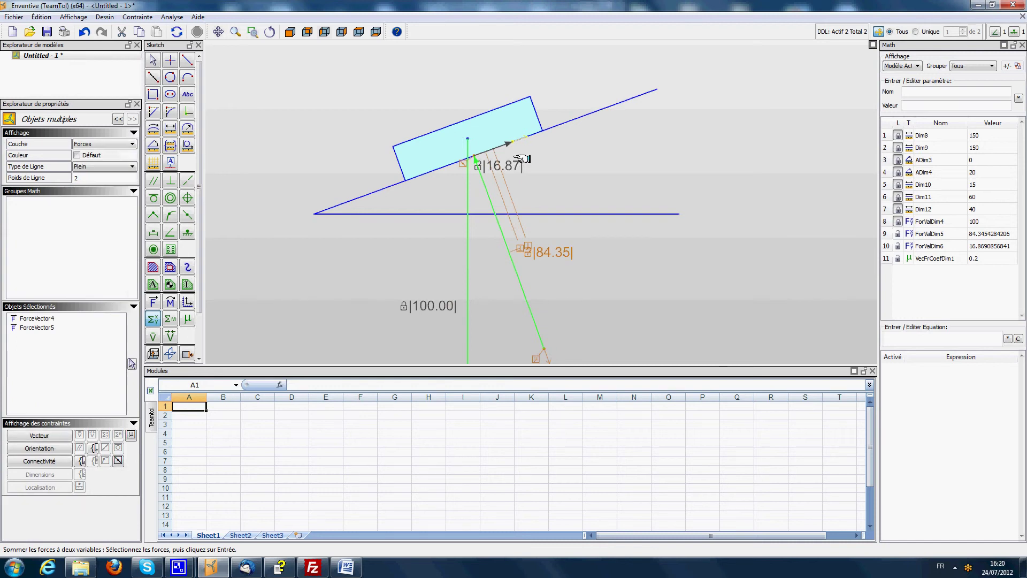
pyautogui.click(506, 144)
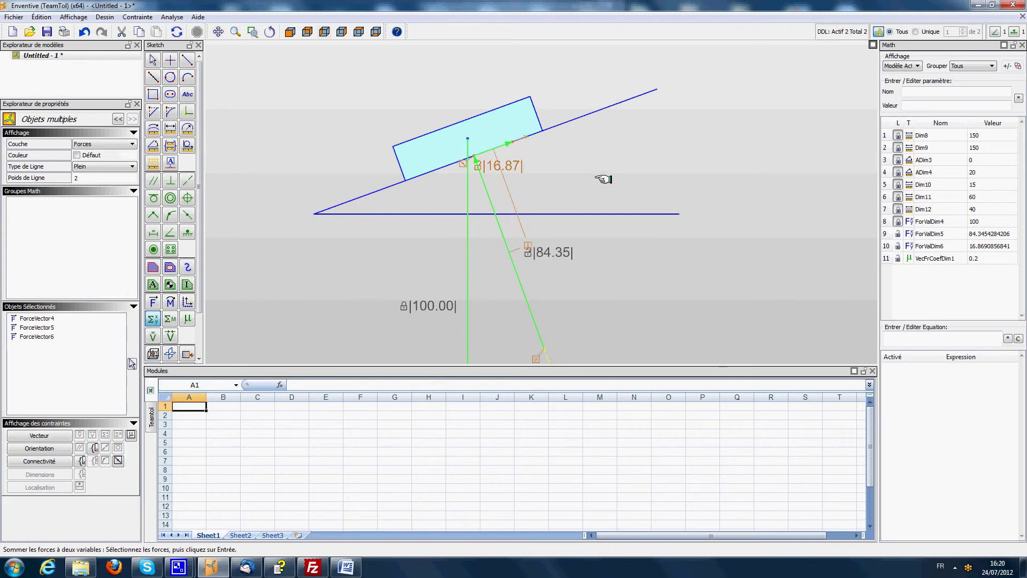
pyautogui.press('Return')
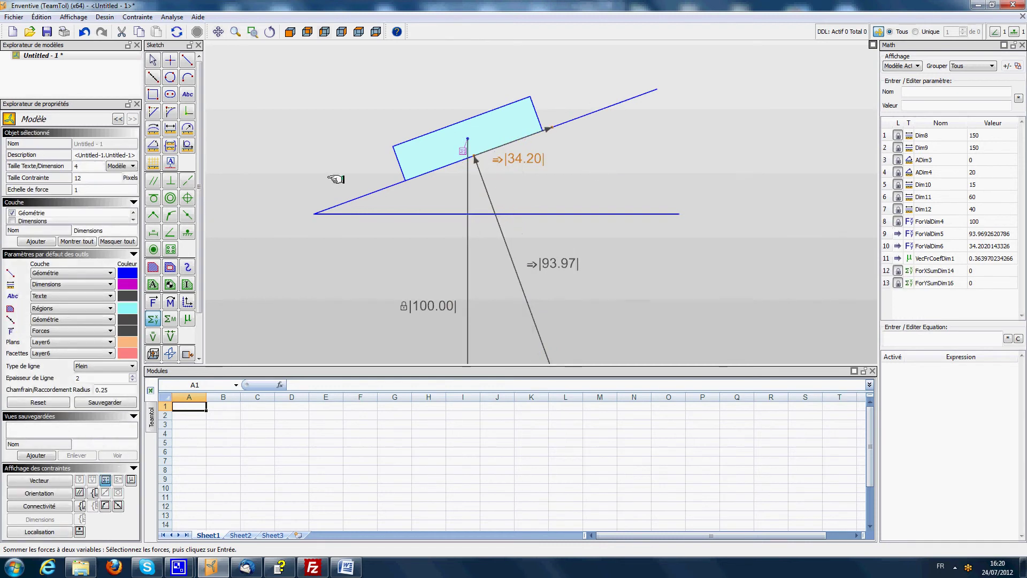
pyautogui.click(153, 60)
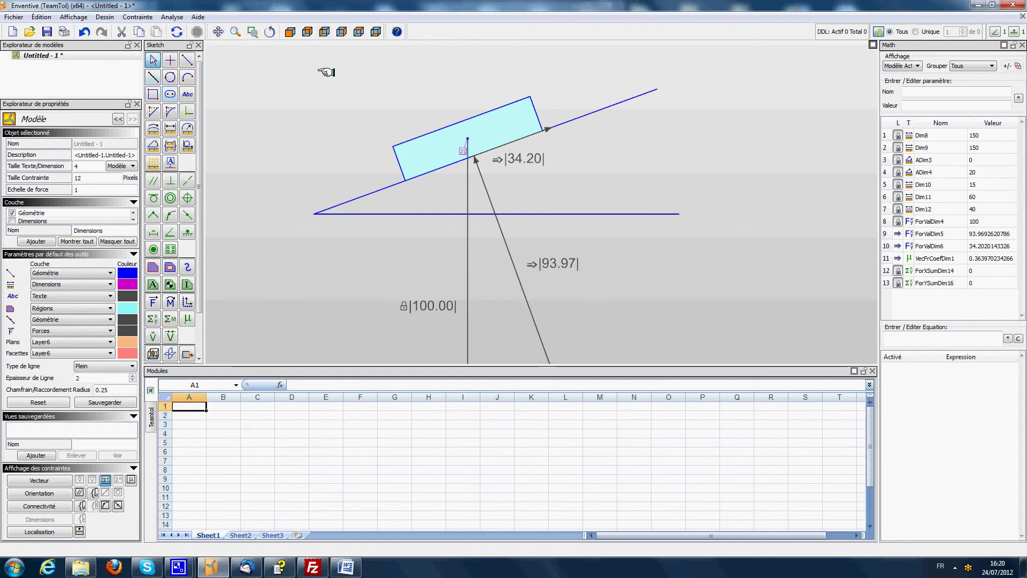
pyautogui.click(936, 259)
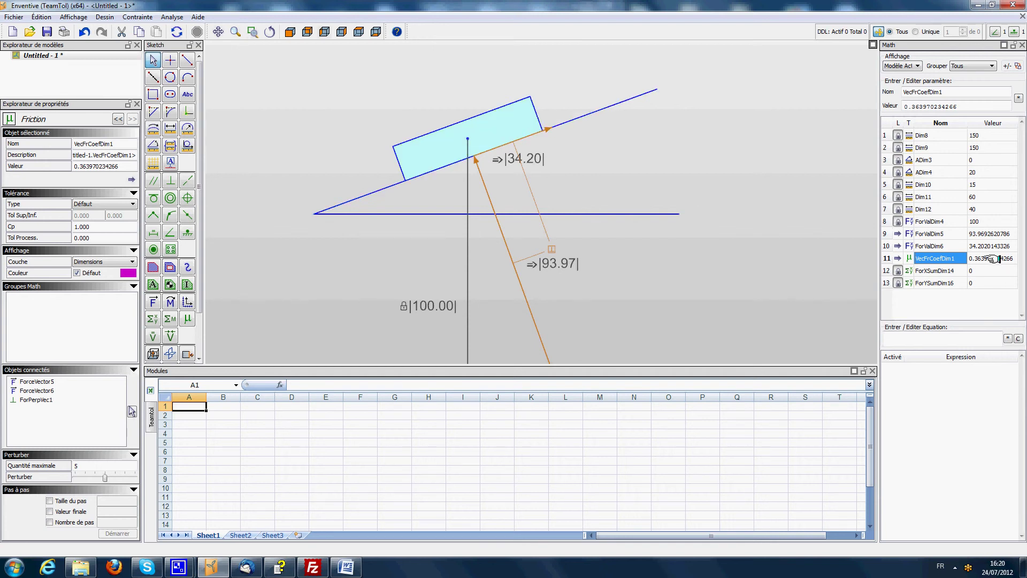
pyautogui.click(994, 259)
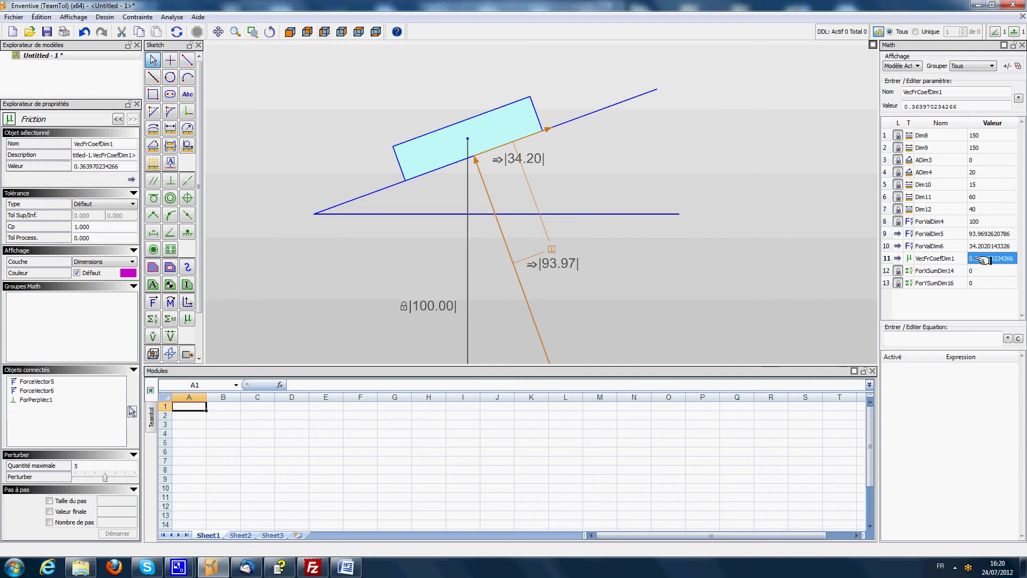
# Show the sketch dimensions, move the inclined 150.00 dimension outward, and select the 20.00° angle
pyautogui.click(649, 160)
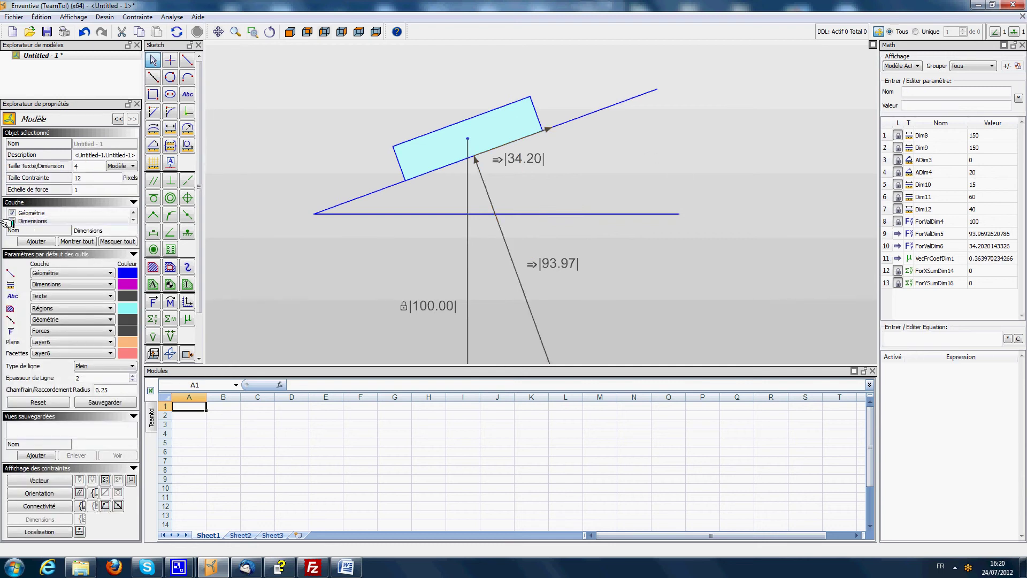
pyautogui.click(12, 221)
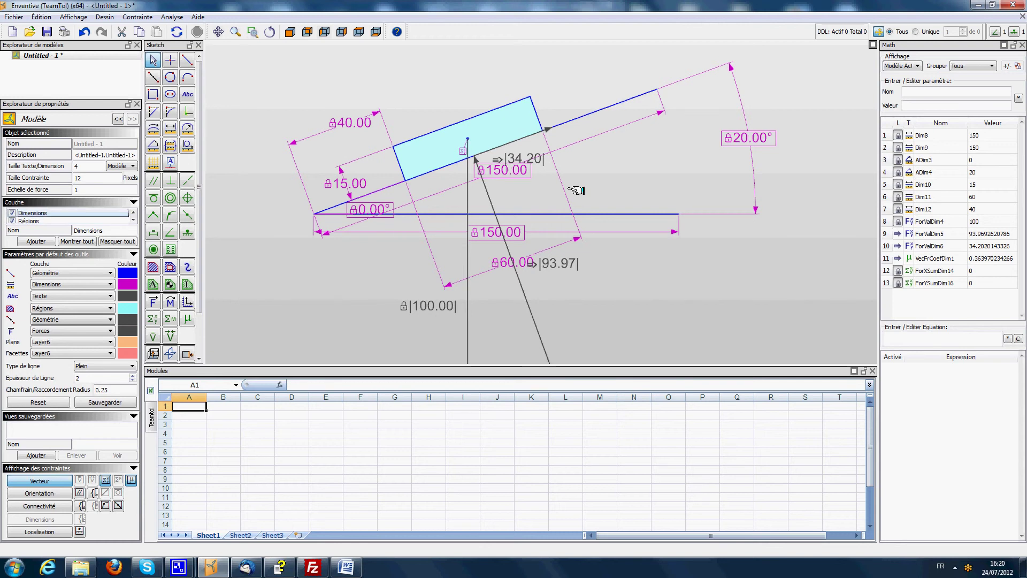
pyautogui.moveTo(515, 174); pyautogui.dragTo(524, 183)
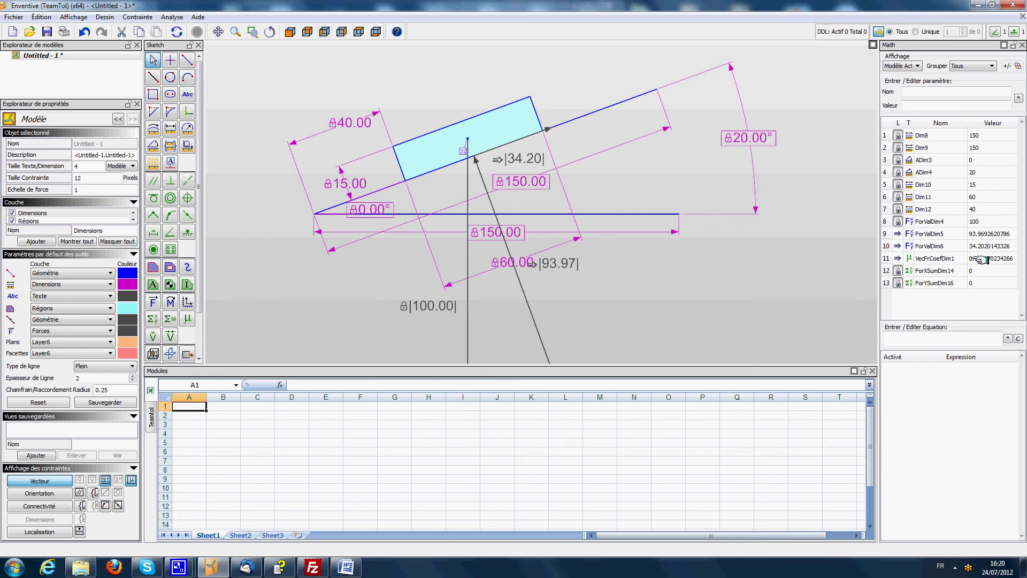
pyautogui.click(752, 155)
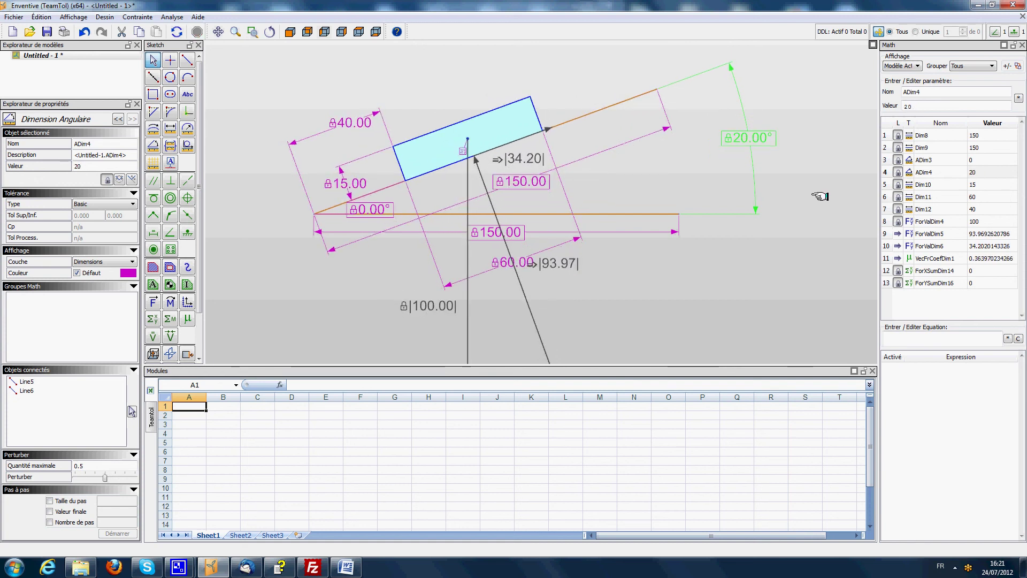
# Unlock the 20.00° incline angle so it can be solved
pyautogui.click(818, 192)
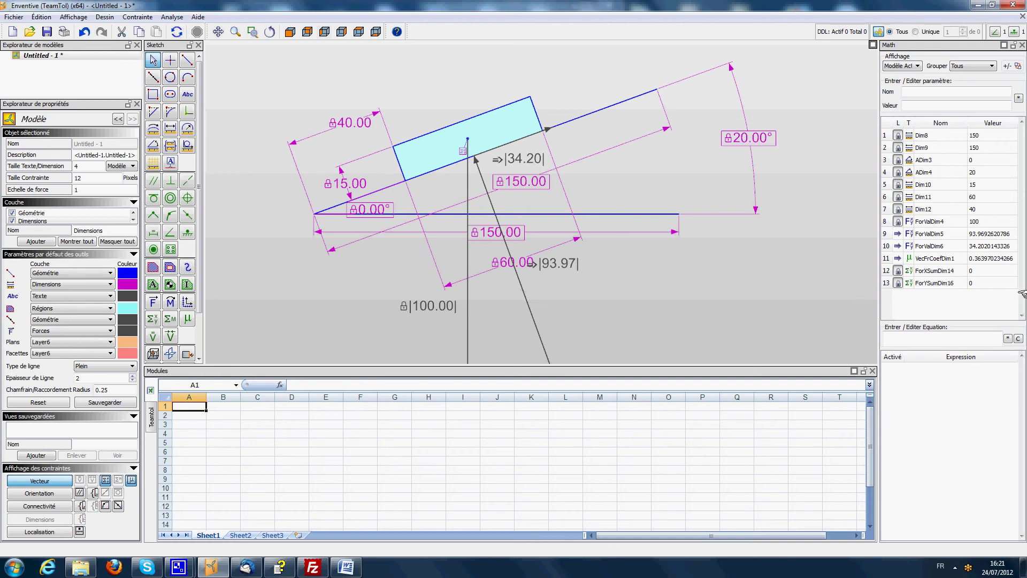
pyautogui.click(978, 259)
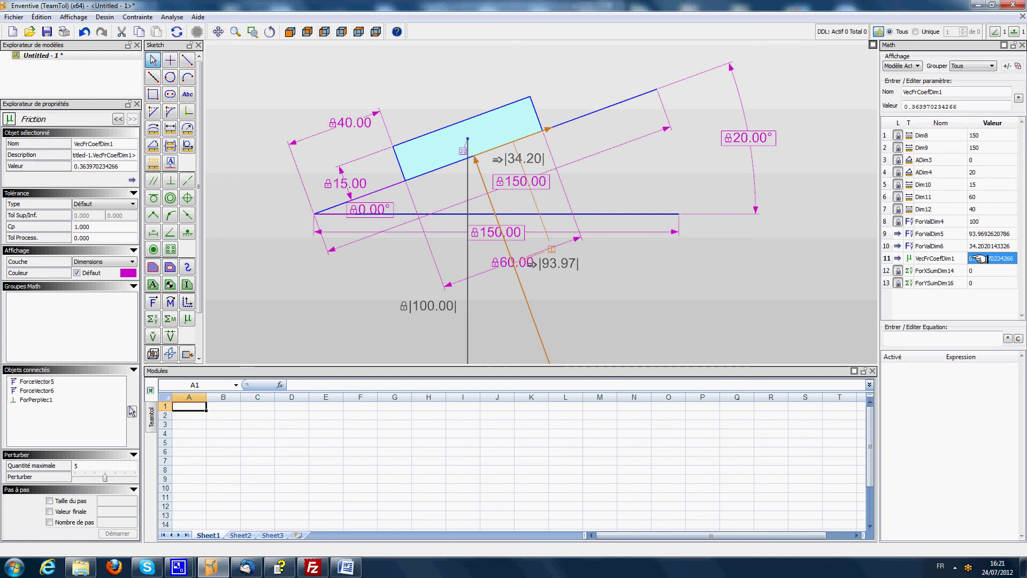
pyautogui.click(940, 257)
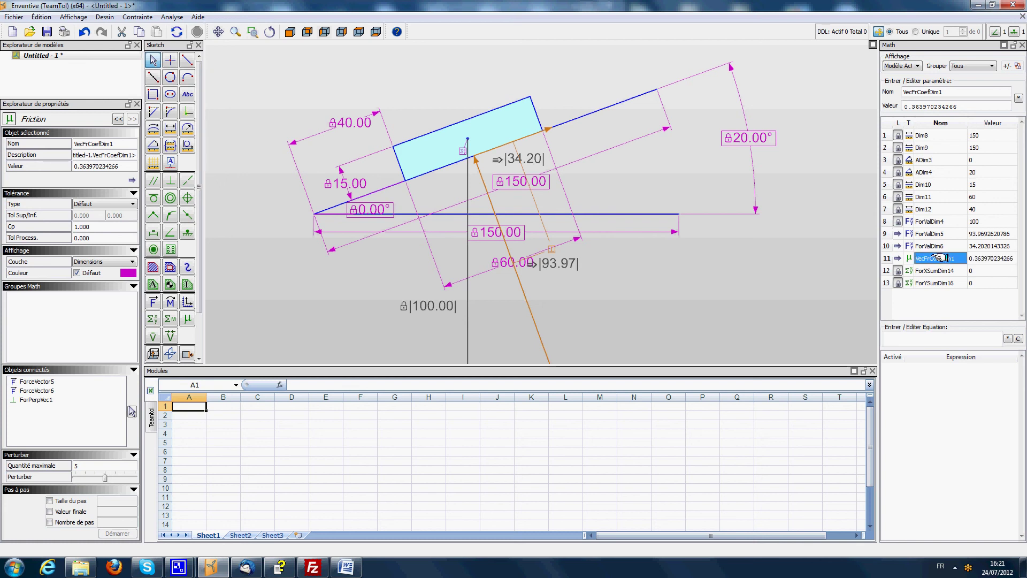
pyautogui.click(675, 183)
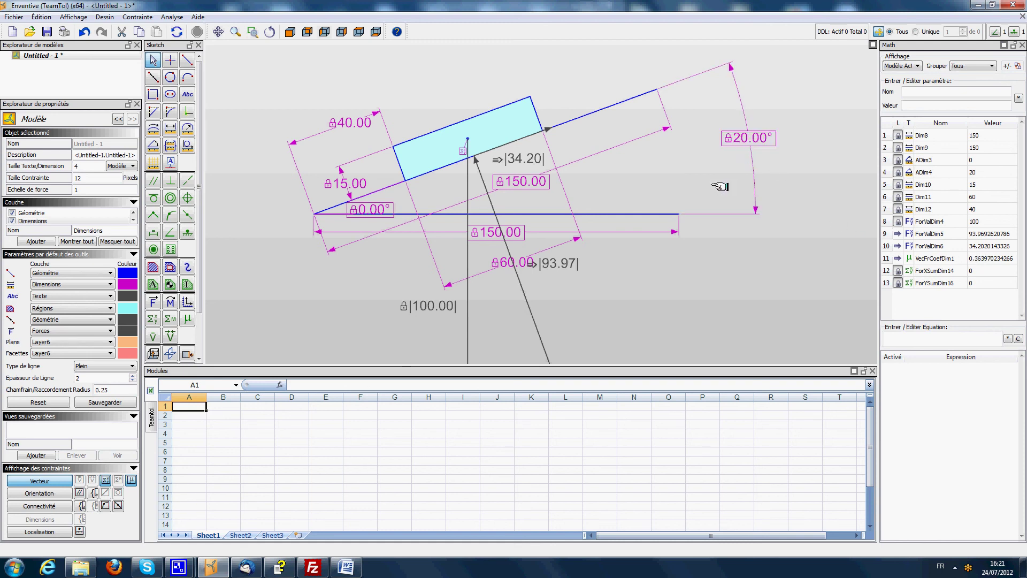
pyautogui.rightClick(743, 141)
pyautogui.click(781, 177)
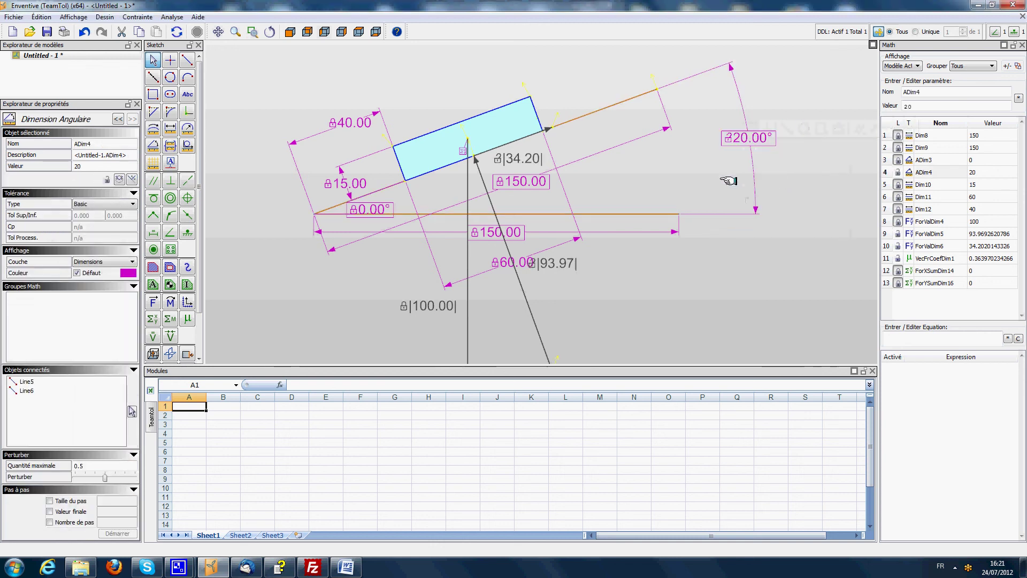
# Set VecFrCoefDim1 to 0.3 so the incline angle solves to 16.70°
pyautogui.click(898, 257)
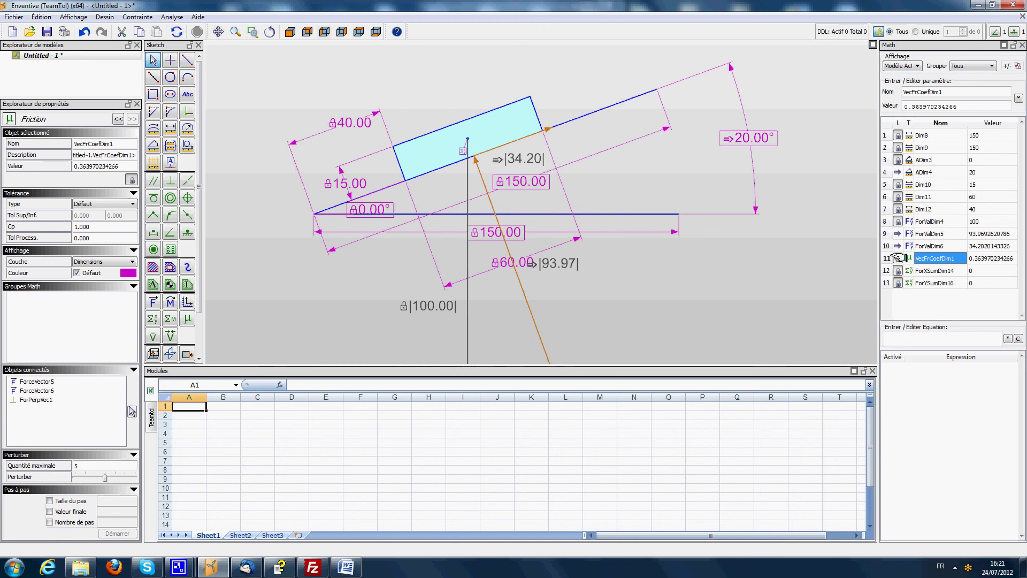
pyautogui.click(986, 258)
pyautogui.write('0.3')
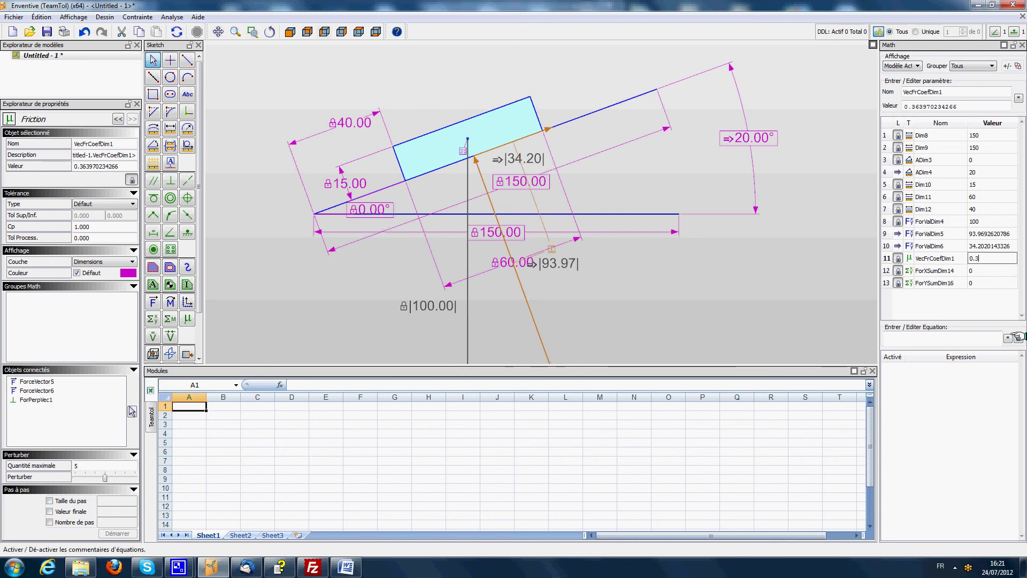
pyautogui.press('Return')
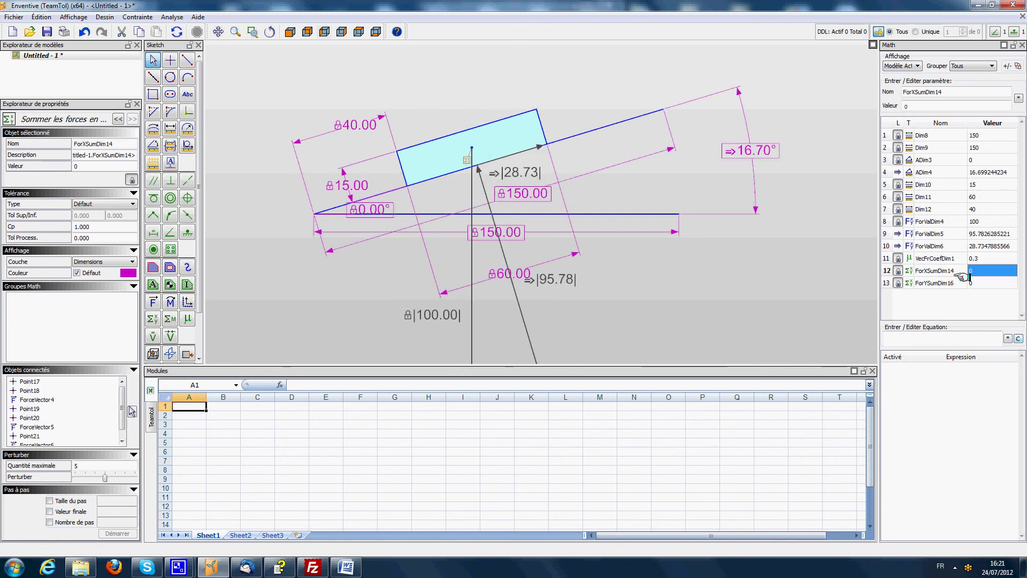
pyautogui.click(934, 258)
pyautogui.click(977, 258)
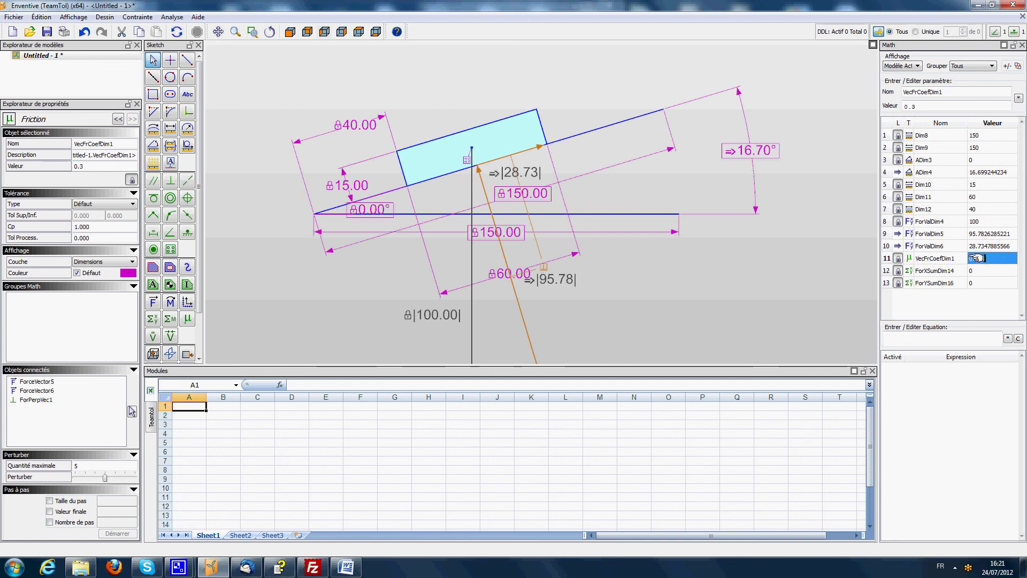
pyautogui.click(691, 189)
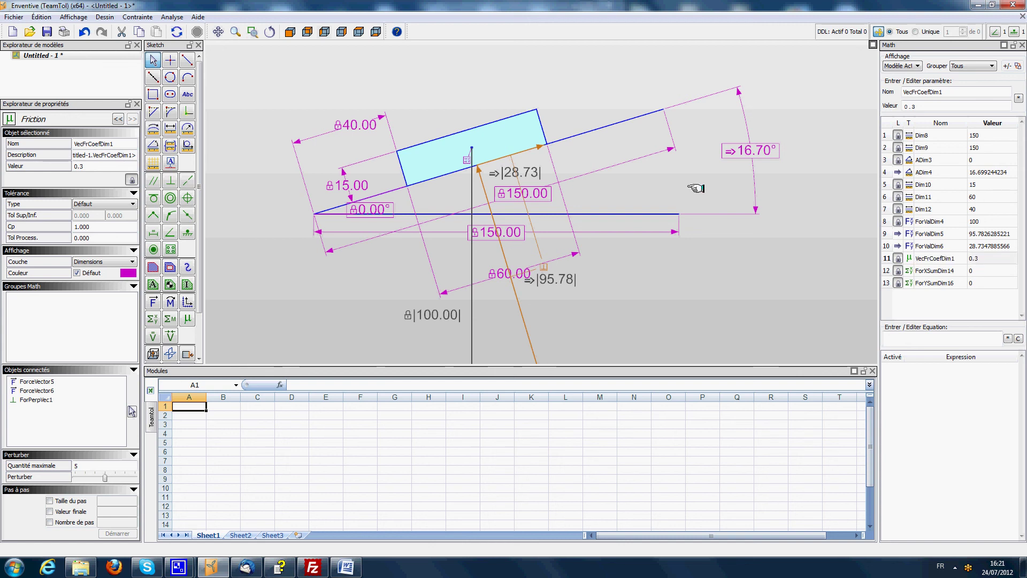